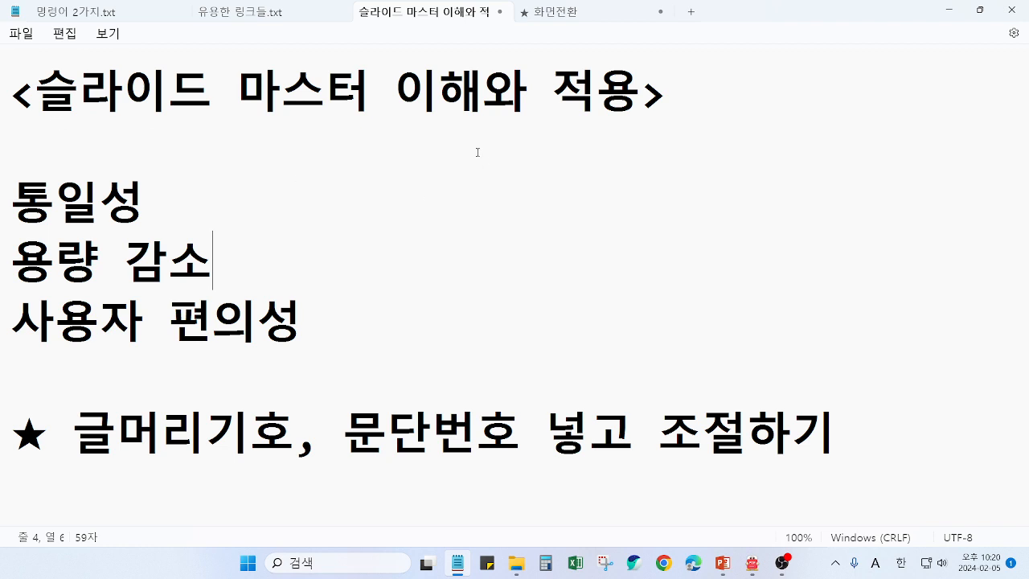
# Open the recent presentation 장기(將棋).pptx from the desktop in PowerPoint and look through its slide thumbnails
pyautogui.click(1028, 566)
pyautogui.doubleClick(841, 232)
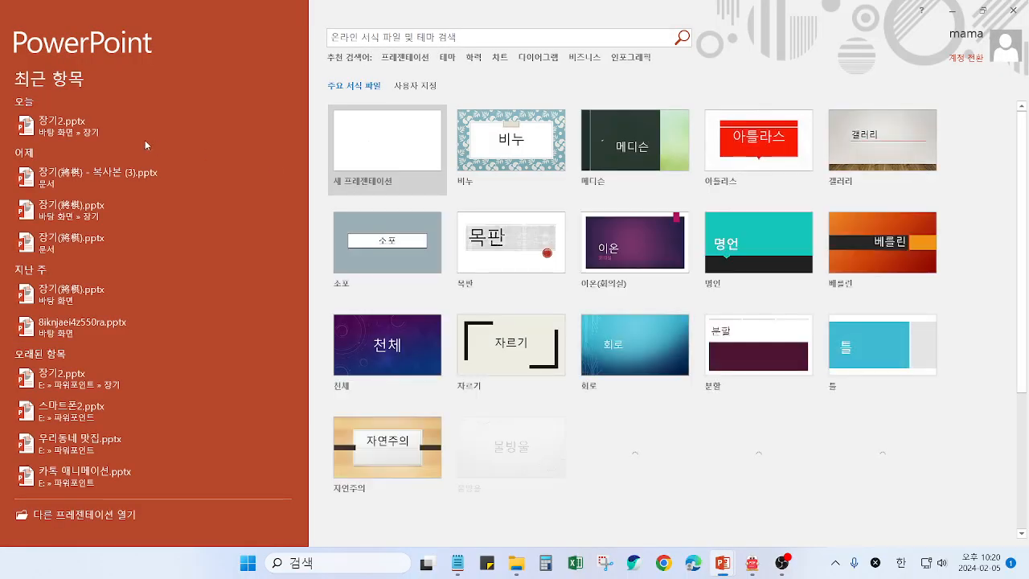
pyautogui.click(77, 217)
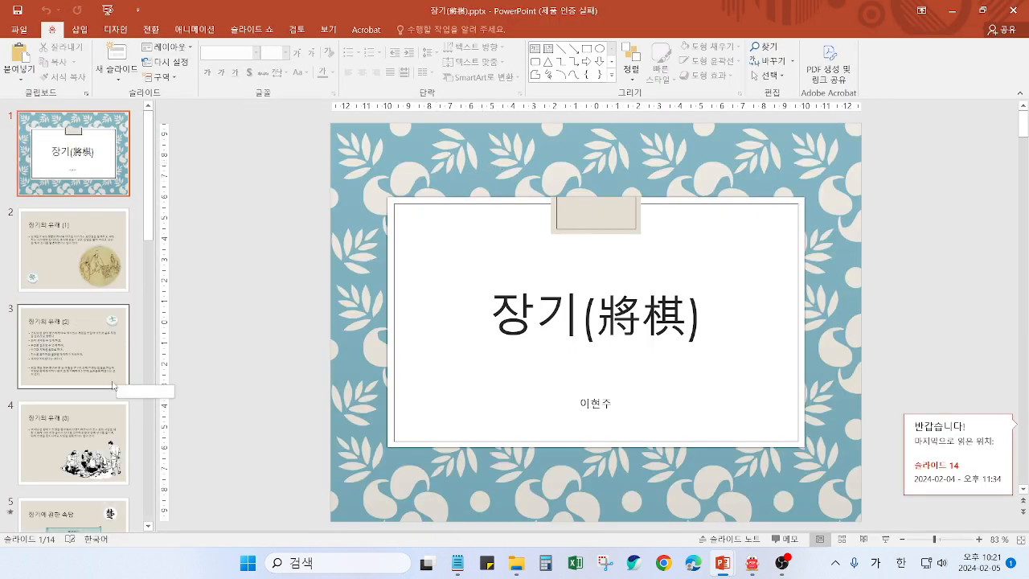
pyautogui.scroll(-10, 81, 362)
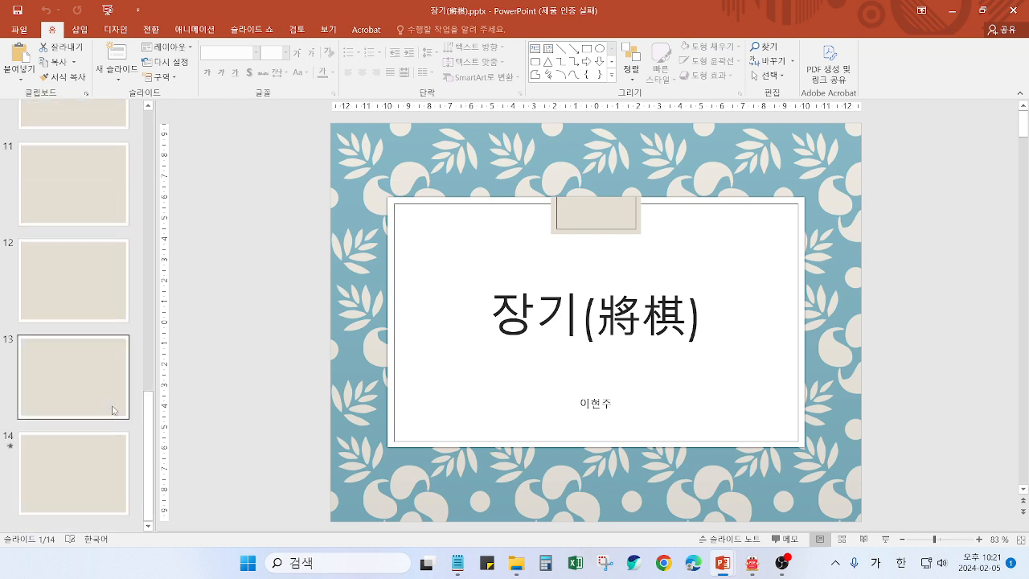
pyautogui.scroll(8, 105, 448)
pyautogui.scroll(2, 105, 449)
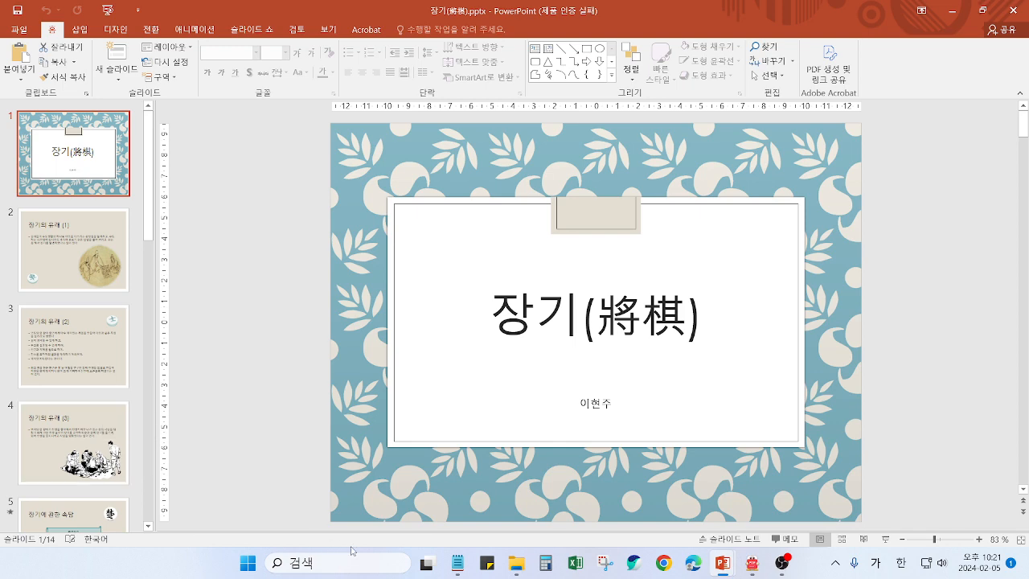
# Switch to the Notepad notes and place the cursor on the blank line below the 슬라이드 마스터 이해와 적용 title
pyautogui.click(457, 563)
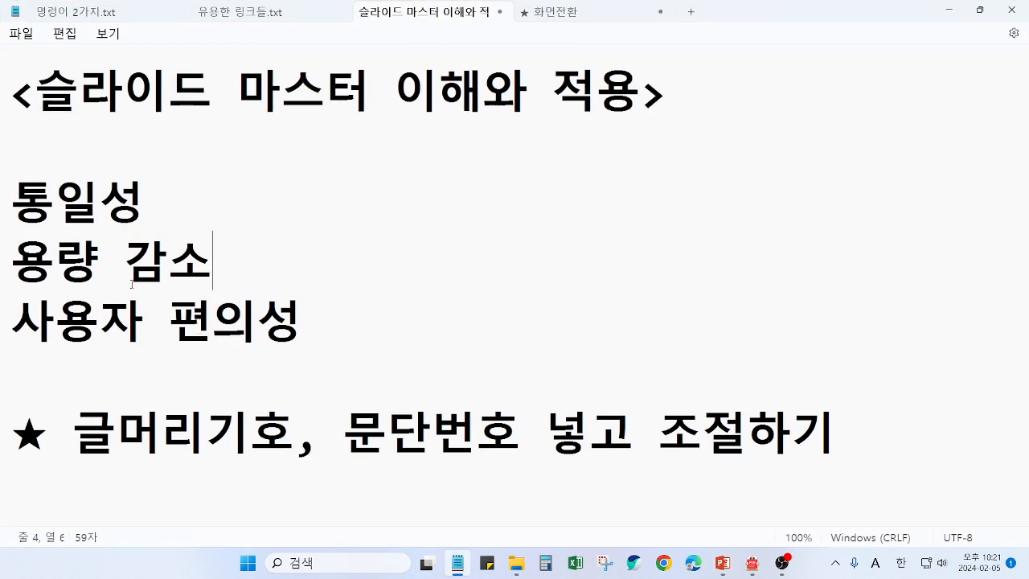
pyautogui.click(20, 157)
pyautogui.write('qhrl')
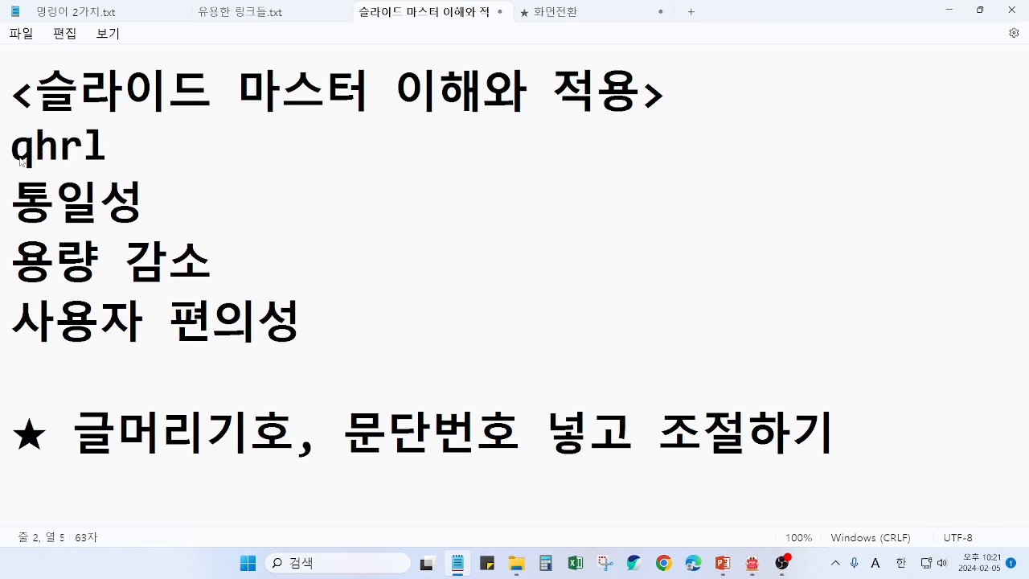
pyautogui.press('BackSpace')
pyautogui.press('BackSpace')
pyautogui.press('BackSpace')
pyautogui.press('BackSpace')
# Write 보기-슬라이드 마스터 in Korean on the line below the title and add a blank line after it
pyautogui.press('Hangul')
pyautogui.write('보')
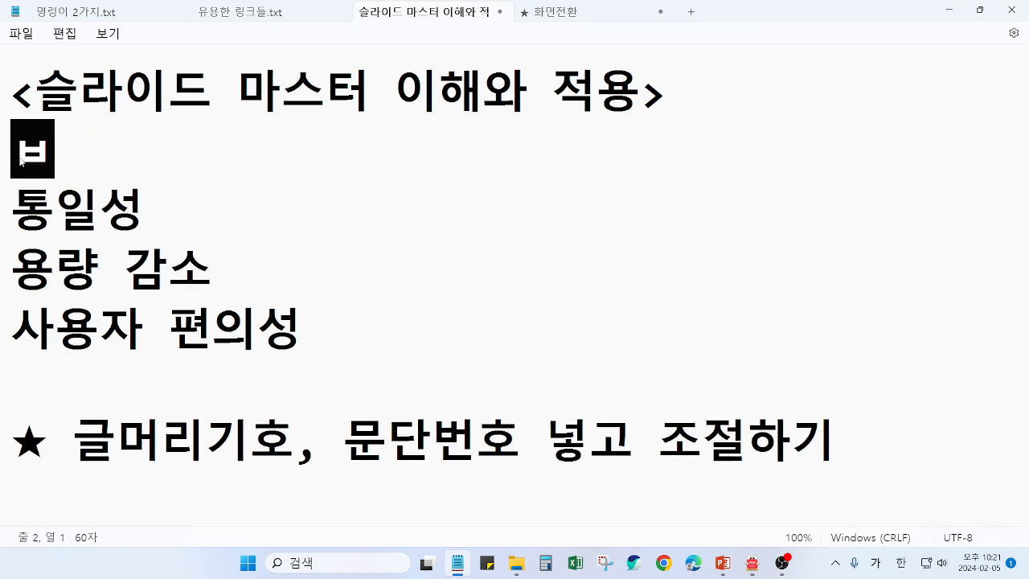
pyautogui.write('기')
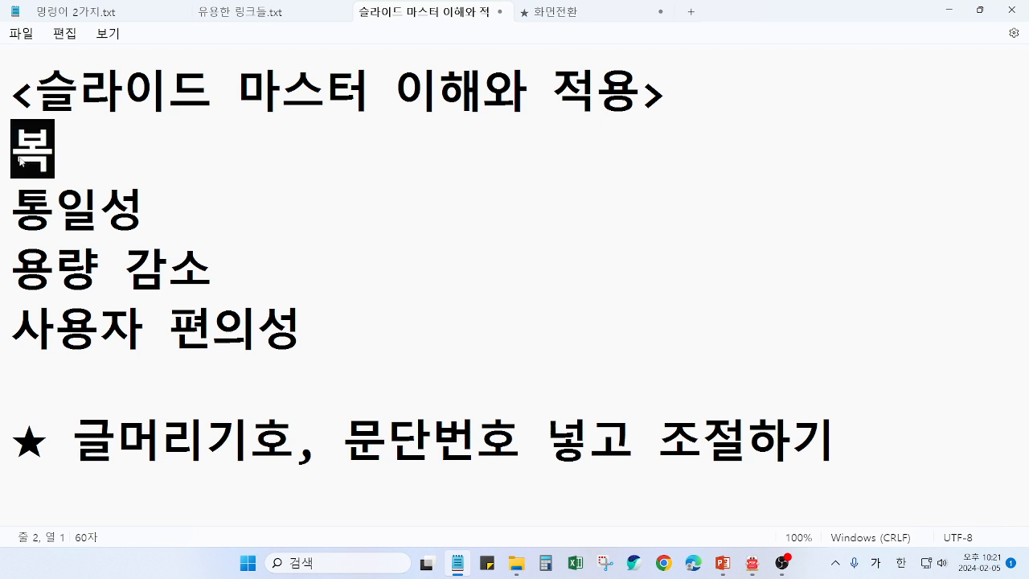
pyautogui.write('-슬')
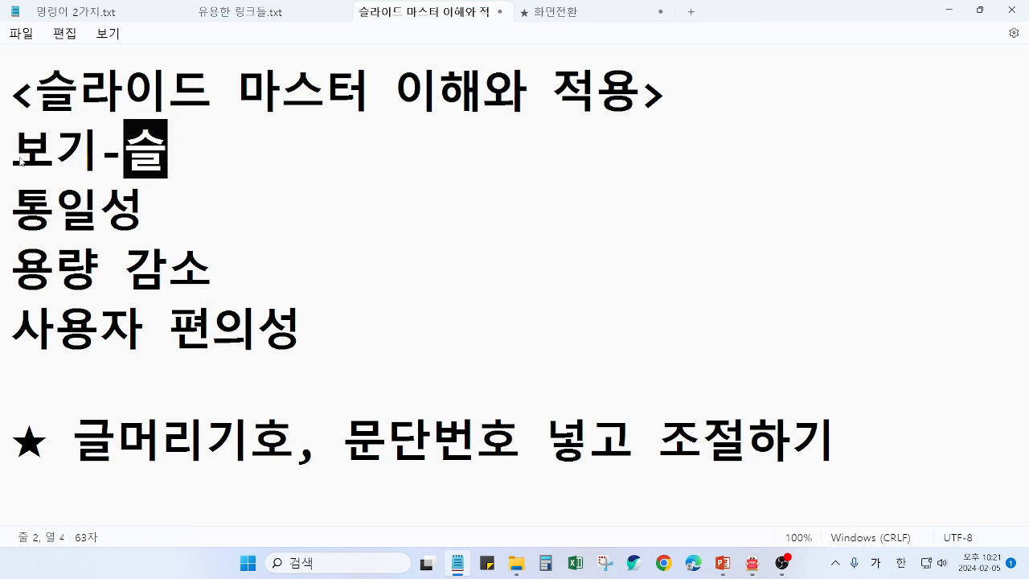
pyautogui.write('라이드')
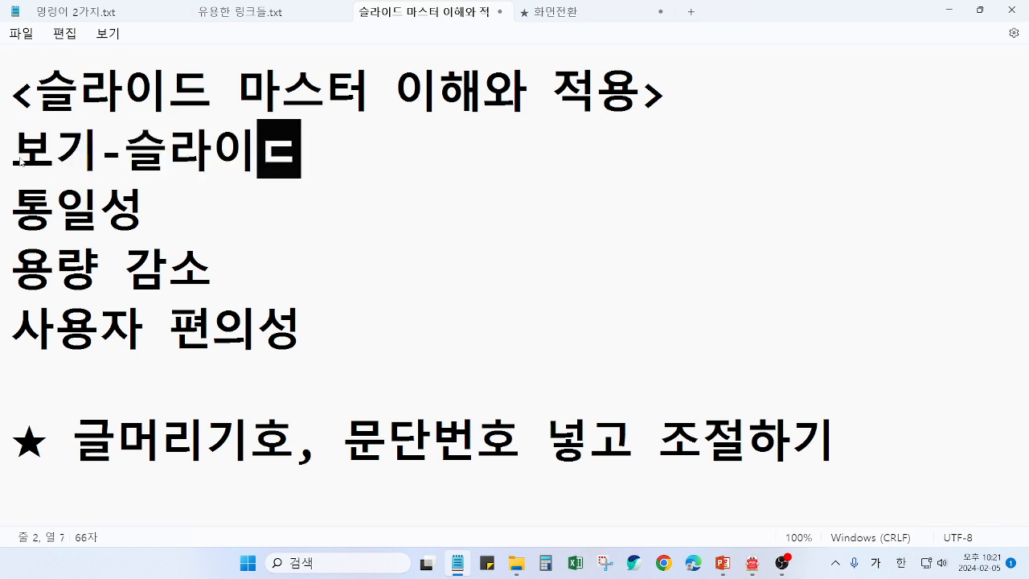
pyautogui.write(' 마스터')
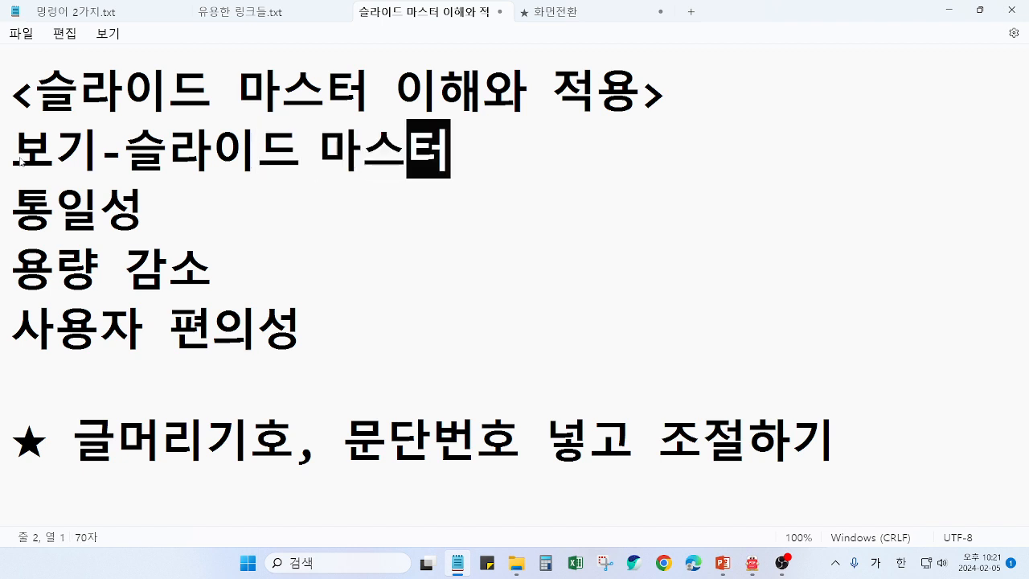
pyautogui.press('Return')
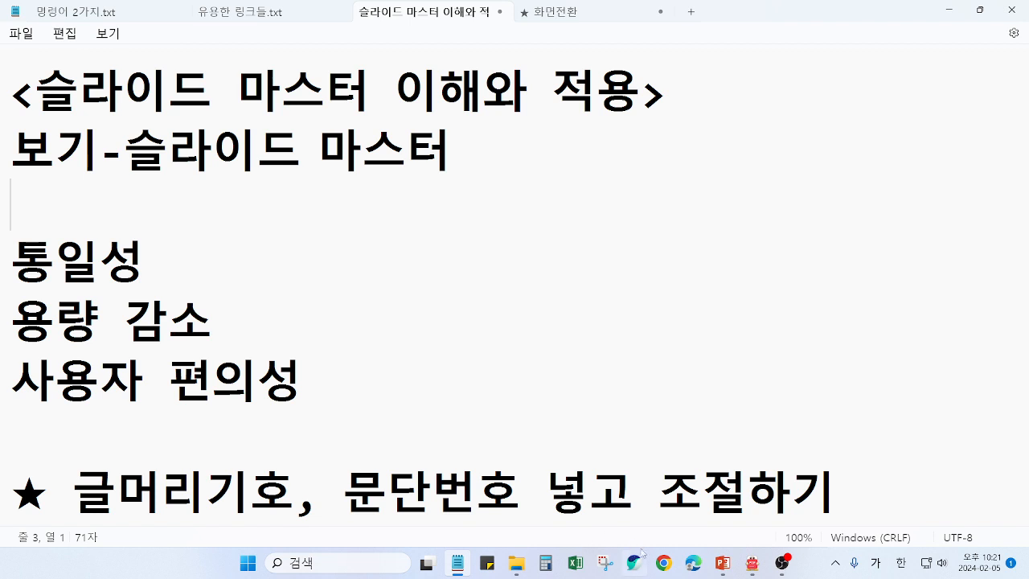
# Switch back to the 장기(將棋).pptx presentation in PowerPoint and open its Slide Master view
pyautogui.moveTo(723, 563)
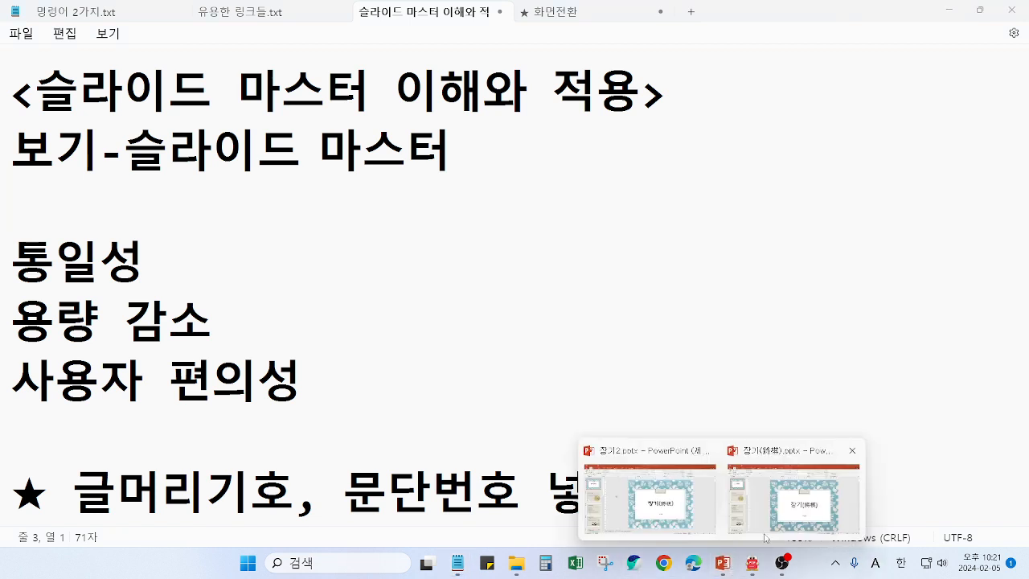
pyautogui.click(776, 535)
pyautogui.click(779, 530)
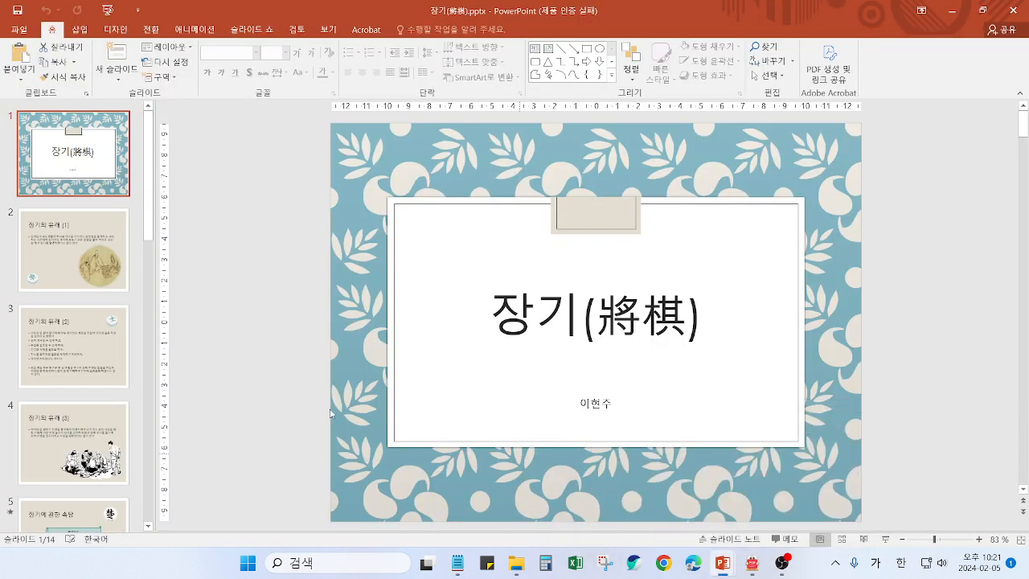
pyautogui.click(328, 31)
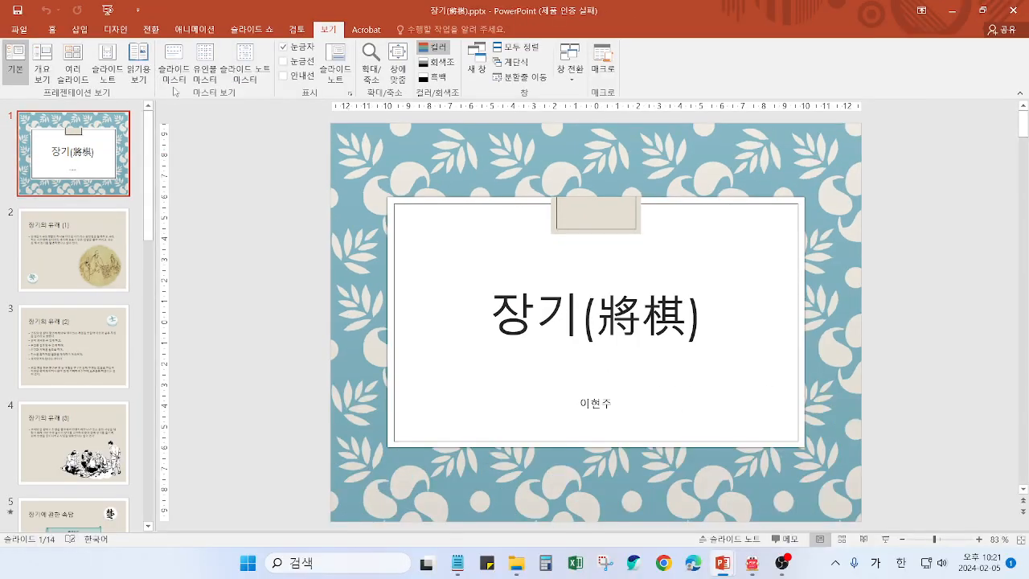
pyautogui.click(263, 138)
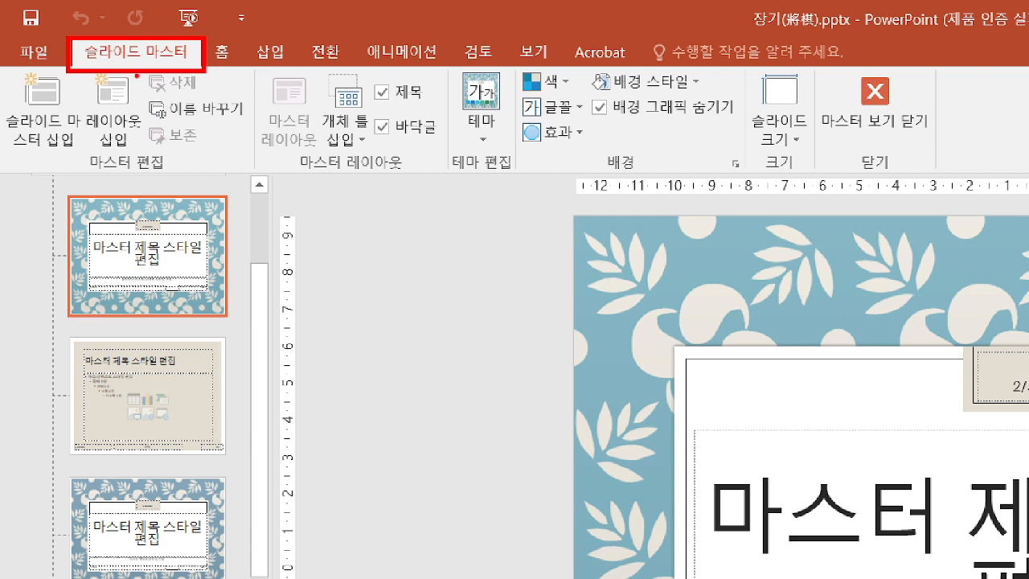
pyautogui.moveTo(278, 339)
pyautogui.mouseDown()
pyautogui.moveTo(249, 332)
pyautogui.moveTo(252, 297)
pyautogui.moveTo(248, 344)
pyautogui.mouseUp()
pyautogui.moveTo(265, 296)
pyautogui.mouseDown()
pyautogui.moveTo(264, 213)
pyautogui.moveTo(246, 224)
pyautogui.moveTo(285, 233)
pyautogui.mouseUp()
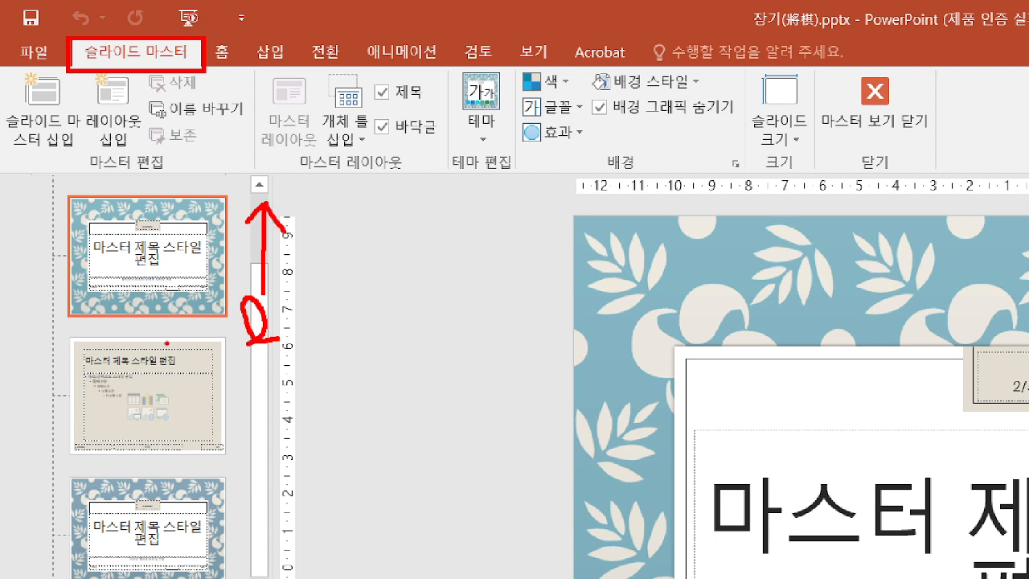
pyautogui.moveTo(153, 356)
pyautogui.mouseDown()
pyautogui.moveTo(119, 403)
pyautogui.moveTo(167, 363)
pyautogui.moveTo(146, 360)
pyautogui.moveTo(145, 267)
pyautogui.moveTo(127, 291)
pyautogui.moveTo(165, 298)
pyautogui.mouseUp()
pyautogui.press('Escape')
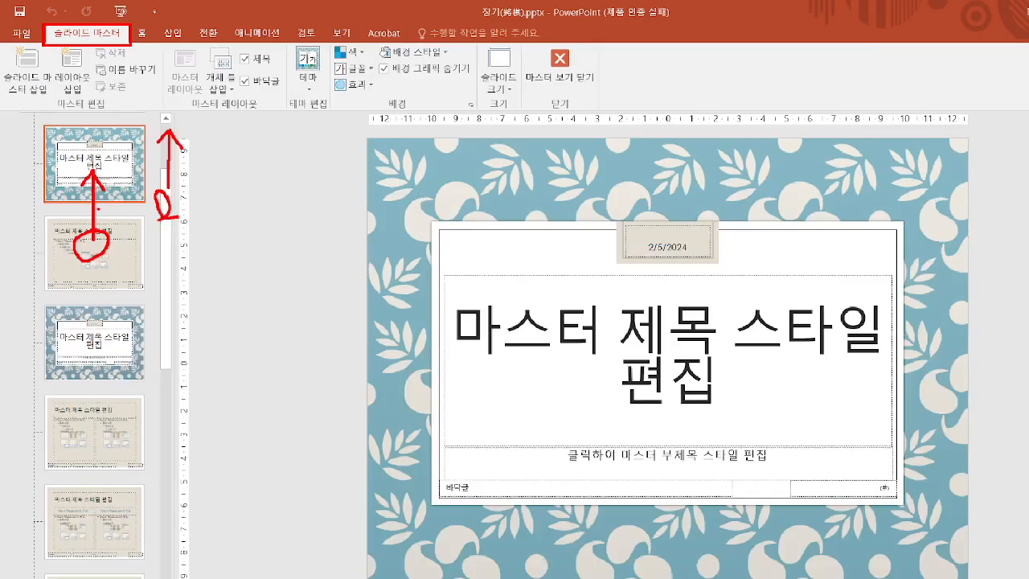
pyautogui.scroll(2, 152, 321)
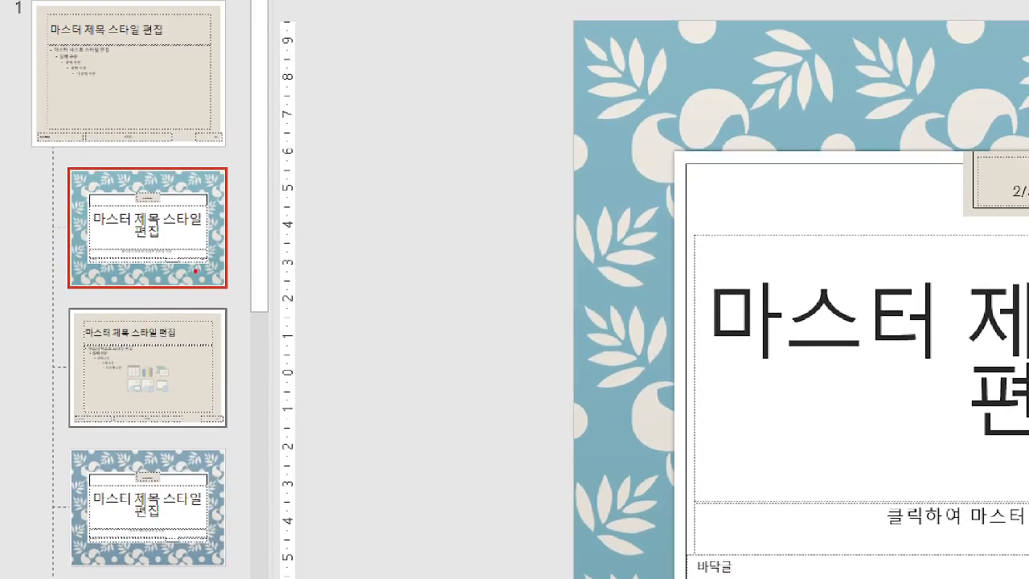
pyautogui.moveTo(196, 271)
pyautogui.mouseDown()
pyautogui.moveTo(89, 259)
pyautogui.moveTo(167, 174)
pyautogui.moveTo(198, 262)
pyautogui.moveTo(193, 283)
pyautogui.mouseUp()
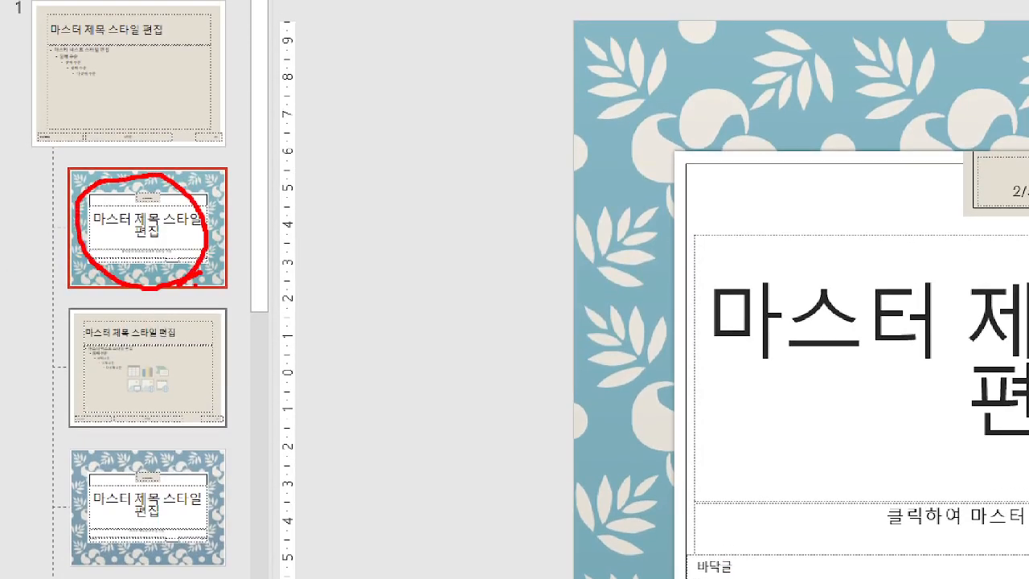
pyautogui.moveTo(199, 412)
pyautogui.mouseDown()
pyautogui.moveTo(87, 383)
pyautogui.moveTo(193, 350)
pyautogui.moveTo(191, 427)
pyautogui.mouseUp()
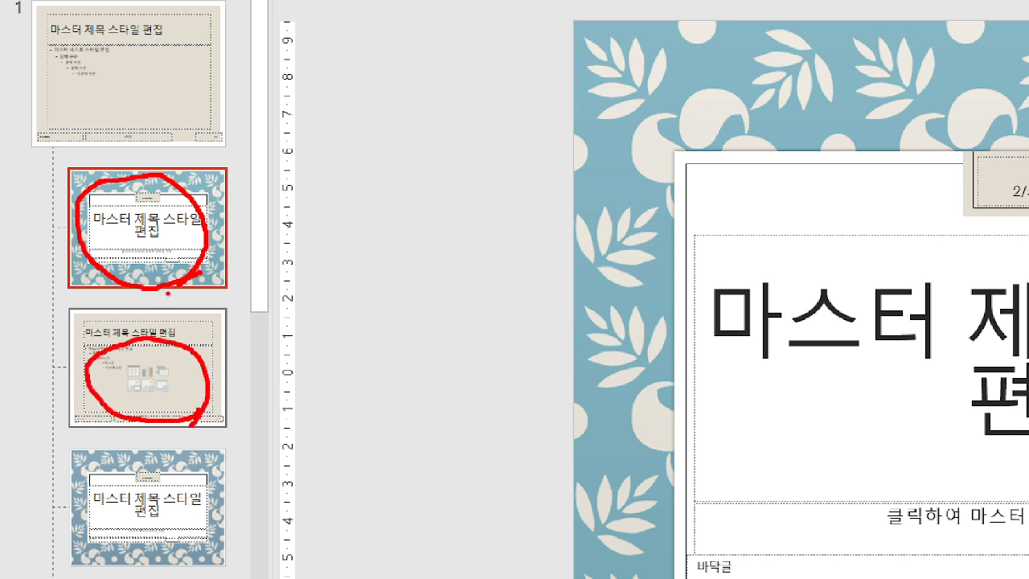
pyautogui.moveTo(181, 240); pyautogui.dragTo(255, 248)
pyautogui.moveTo(191, 375); pyautogui.dragTo(286, 371)
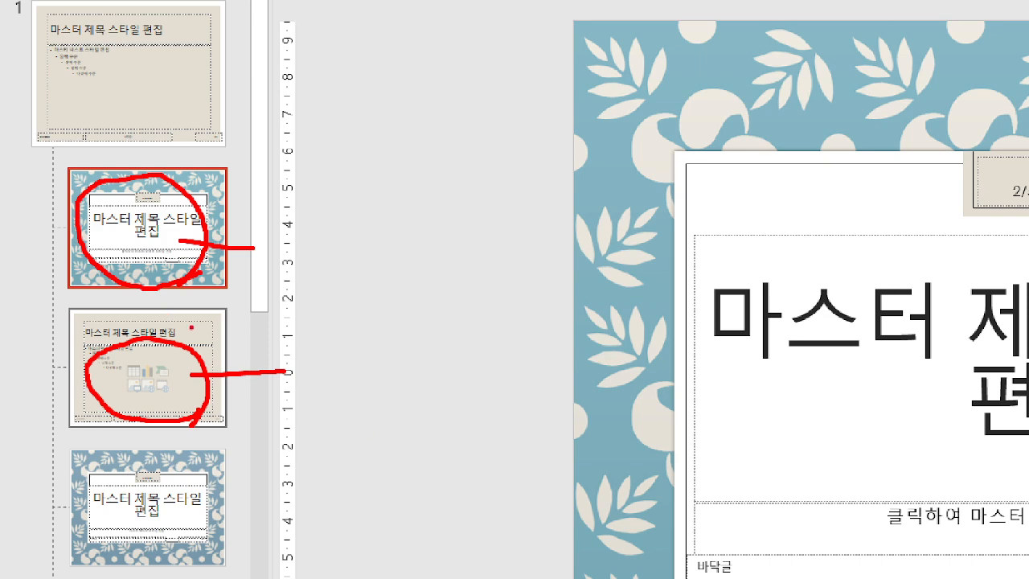
pyautogui.press('Escape')
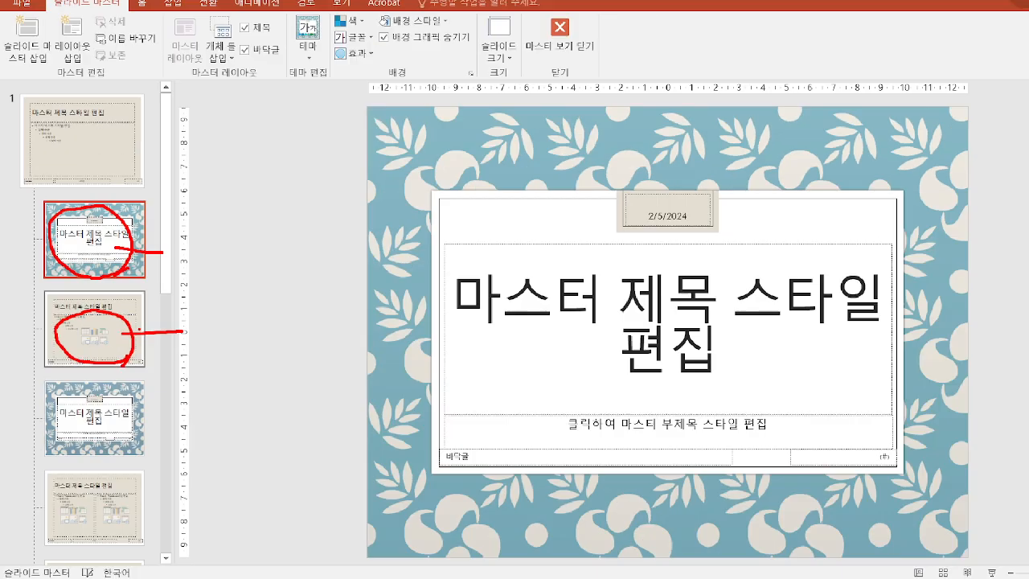
pyautogui.click(95, 338)
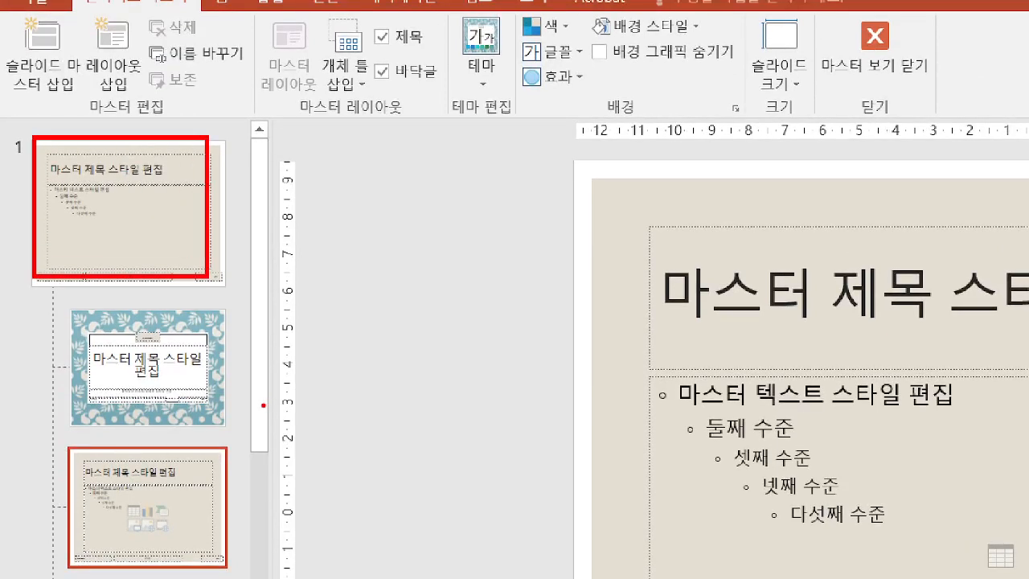
pyautogui.moveTo(143, 396); pyautogui.dragTo(167, 398)
pyautogui.moveTo(180, 479); pyautogui.dragTo(207, 461)
pyautogui.moveTo(224, 368)
pyautogui.mouseDown()
pyautogui.moveTo(238, 230)
pyautogui.moveTo(210, 229)
pyautogui.moveTo(225, 275)
pyautogui.mouseUp()
pyautogui.moveTo(211, 229); pyautogui.dragTo(241, 209)
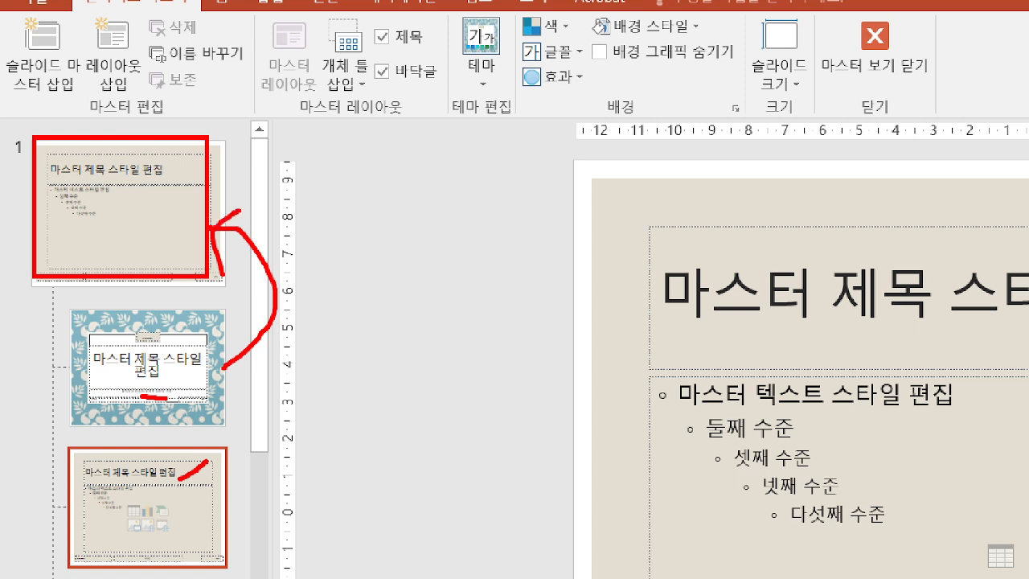
pyautogui.moveTo(184, 151)
pyautogui.mouseDown()
pyautogui.moveTo(175, 176)
pyautogui.moveTo(188, 152)
pyautogui.mouseUp()
pyautogui.press('Escape')
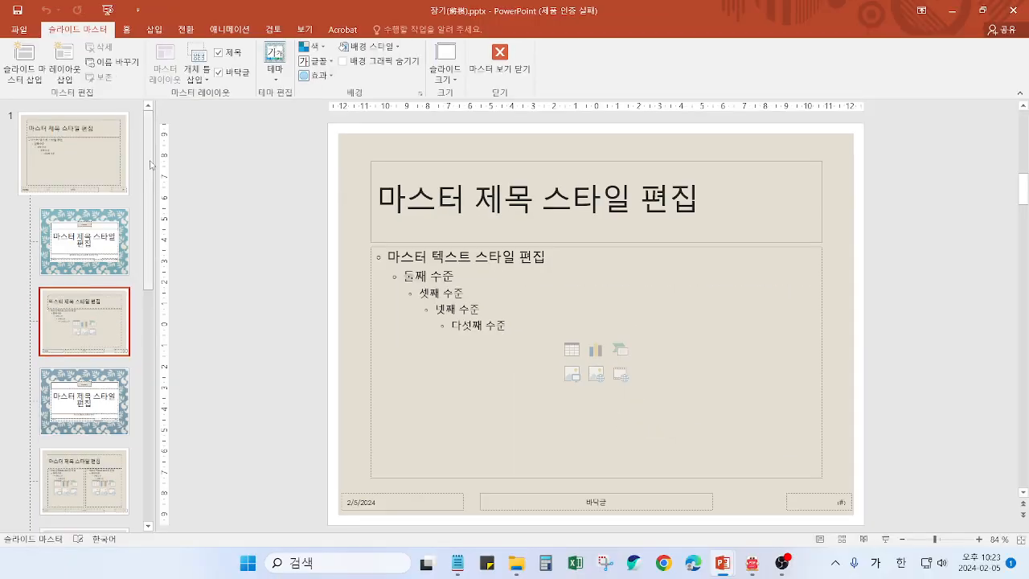
# Draw a circle about 4.7 cm in diameter in the upper-right corner of the main slide master and check the layouts beneath it
pyautogui.click(89, 171)
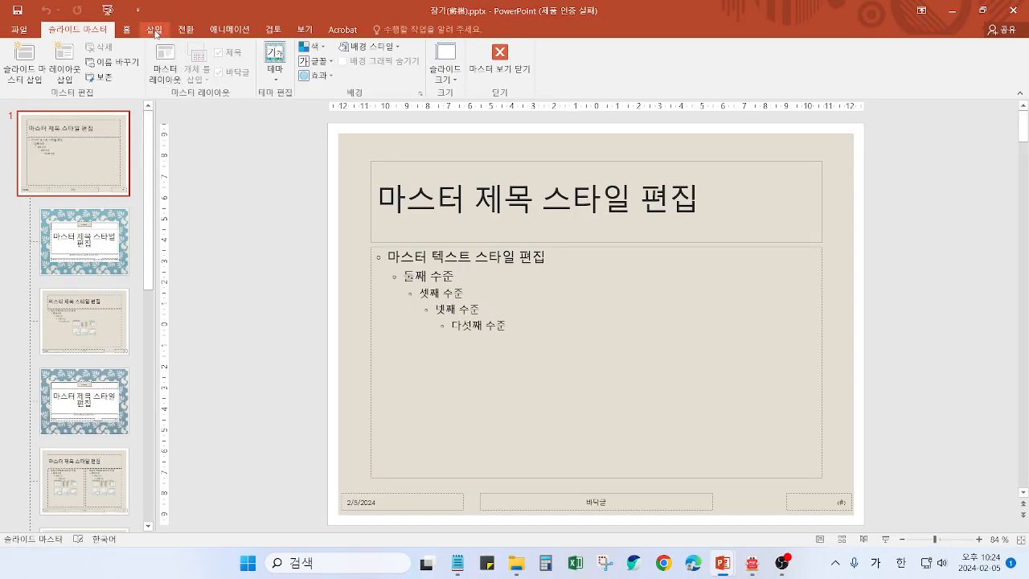
pyautogui.click(153, 30)
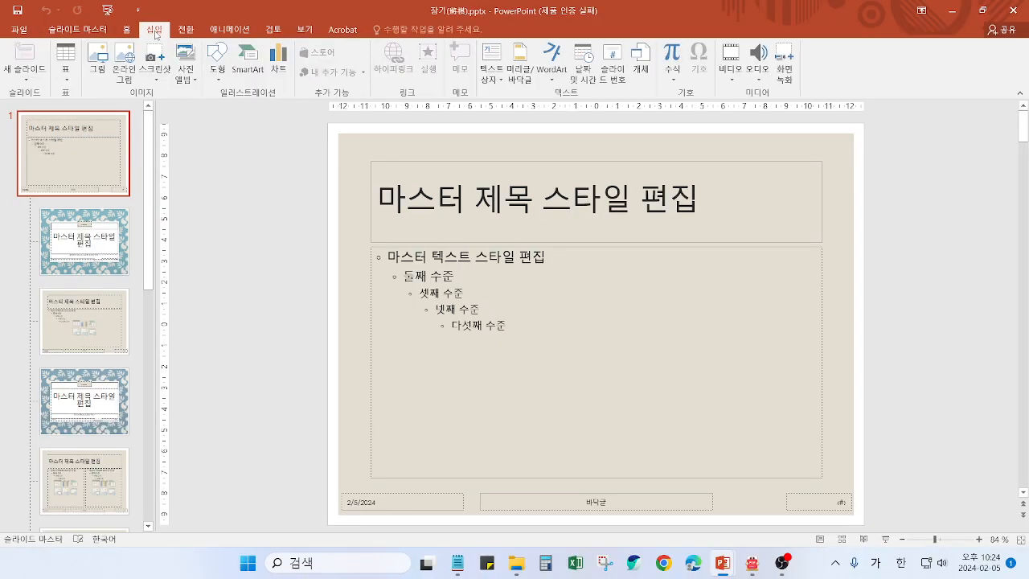
pyautogui.click(217, 74)
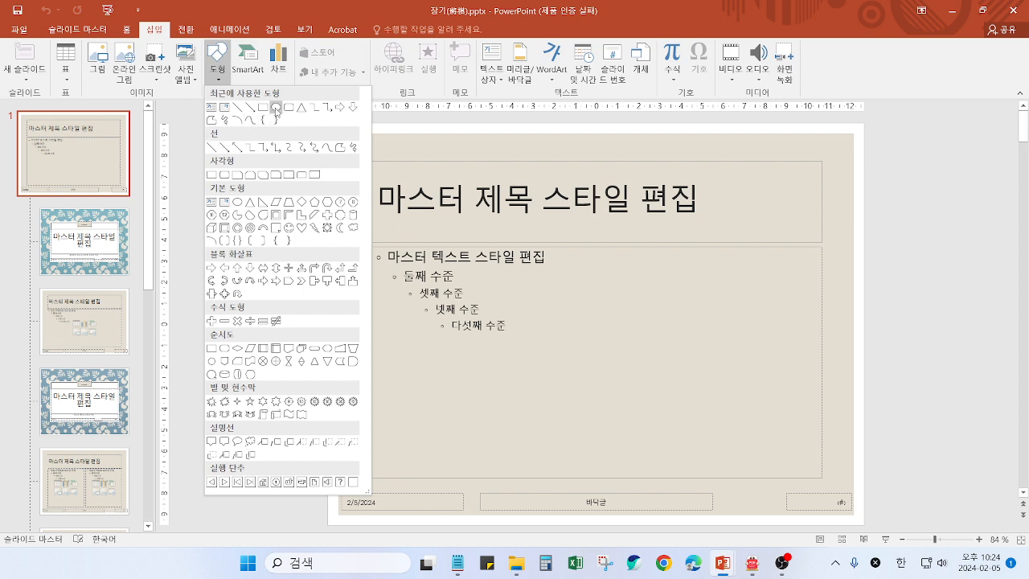
pyautogui.click(276, 108)
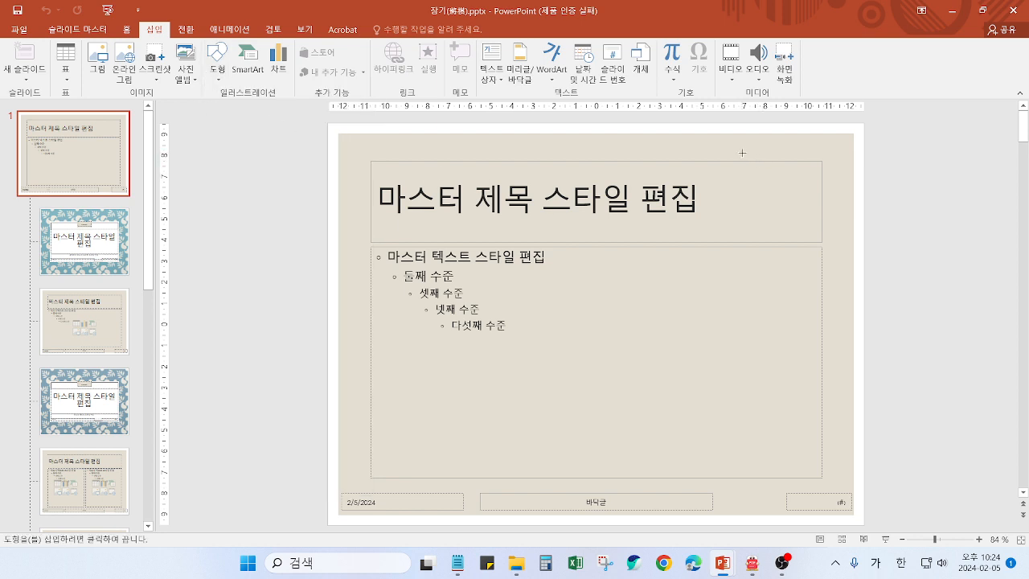
pyautogui.moveTo(744, 148)
pyautogui.mouseDown()
pyautogui.moveTo(769, 186)
pyautogui.moveTo(843, 248)
pyautogui.mouseUp()
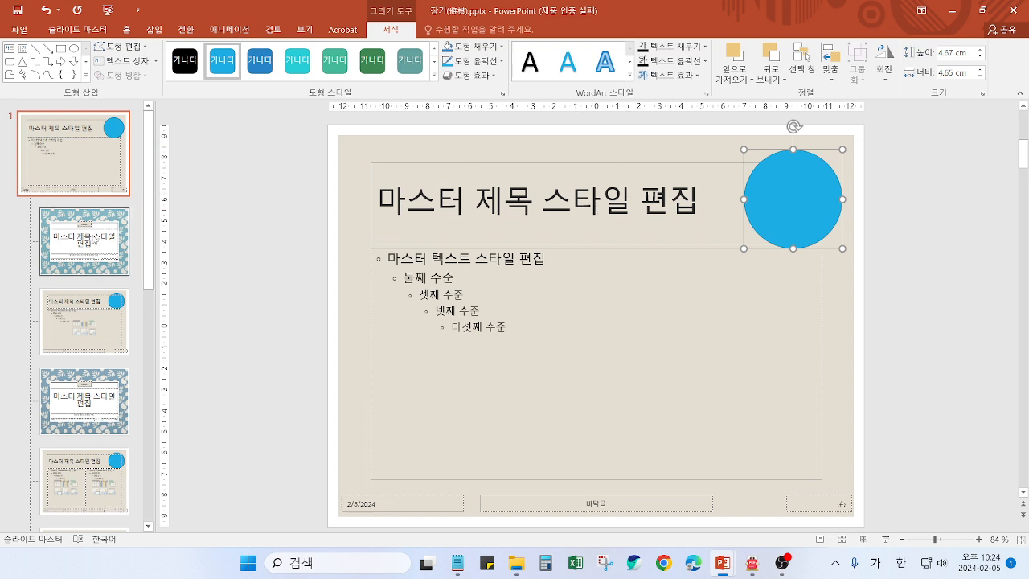
pyautogui.scroll(-6, 127, 292)
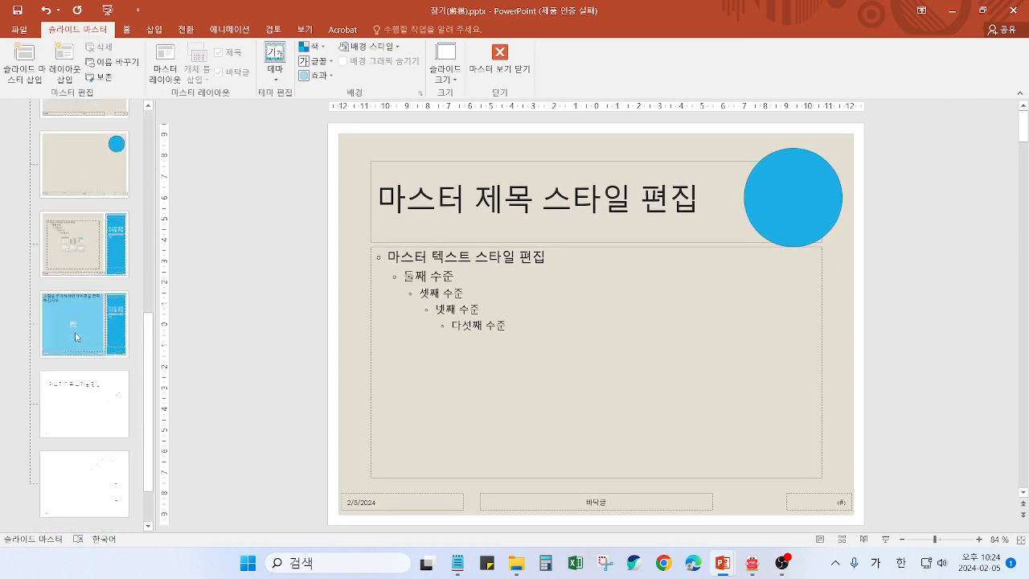
pyautogui.scroll(6, 84, 350)
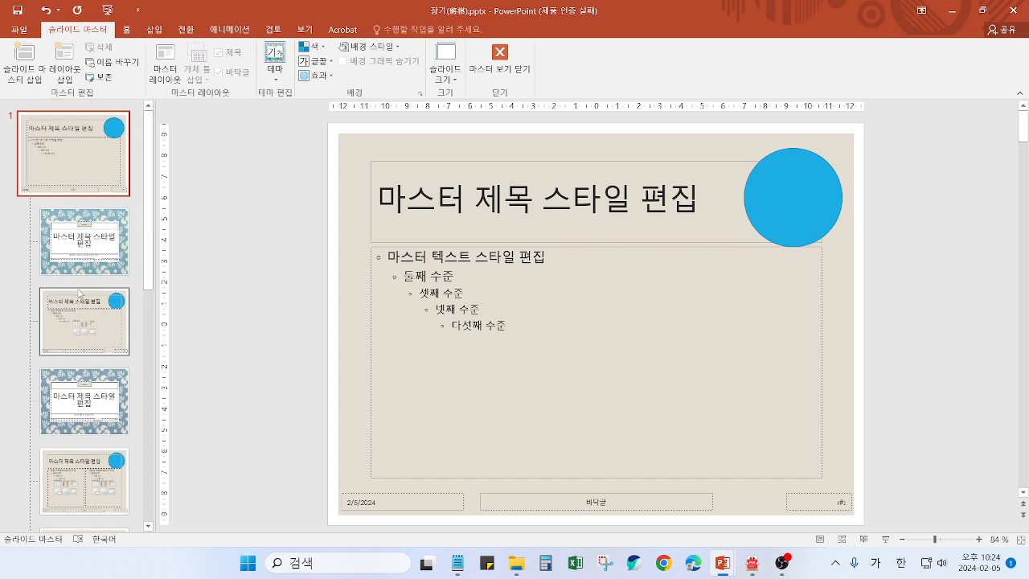
# On the title slide layout, turn off hiding of background graphics and turn it back on
pyautogui.click(88, 258)
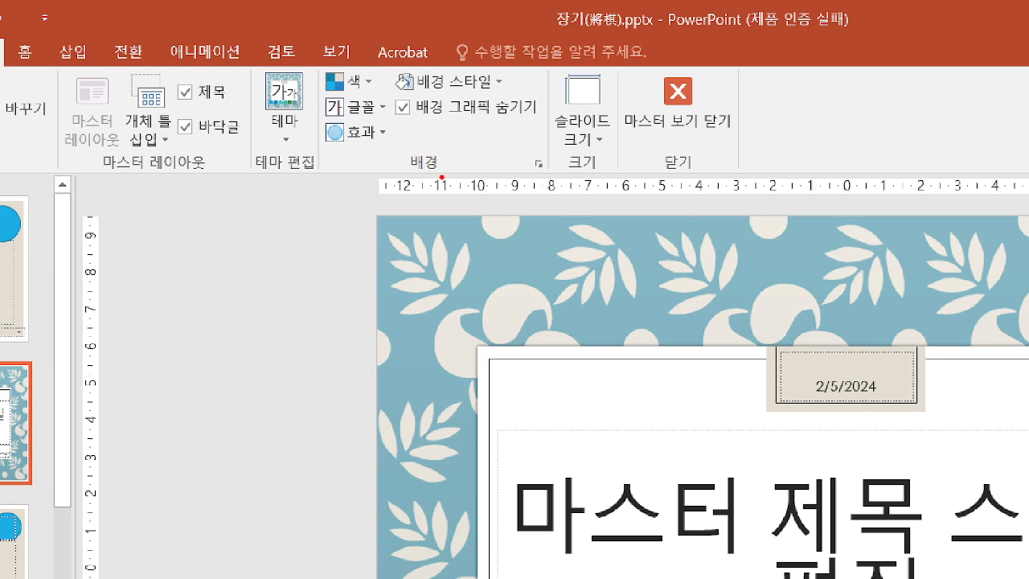
pyautogui.moveTo(442, 176)
pyautogui.mouseDown()
pyautogui.moveTo(412, 170)
pyautogui.moveTo(426, 146)
pyautogui.moveTo(435, 172)
pyautogui.mouseUp()
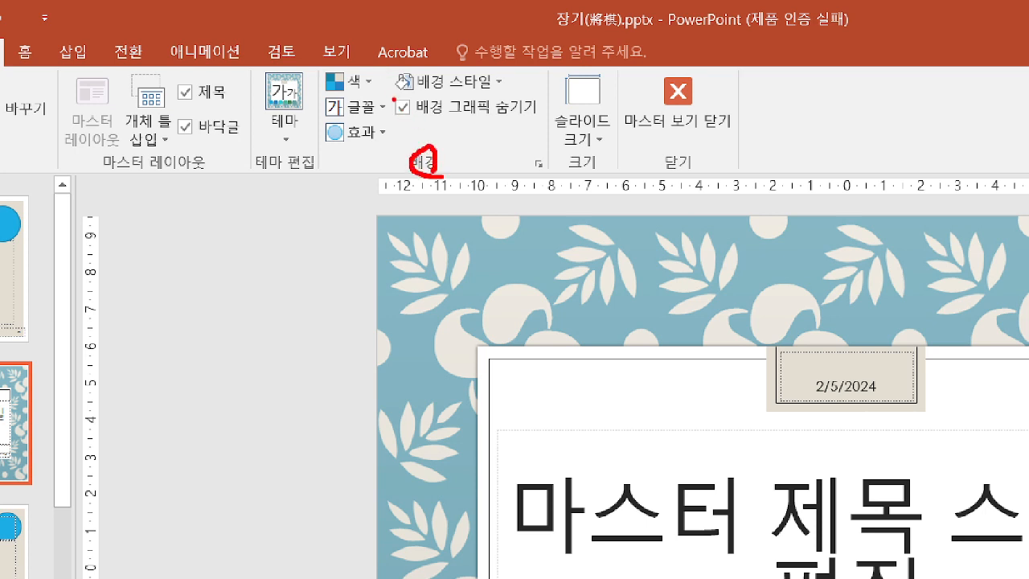
pyautogui.moveTo(394, 97); pyautogui.dragTo(540, 124)
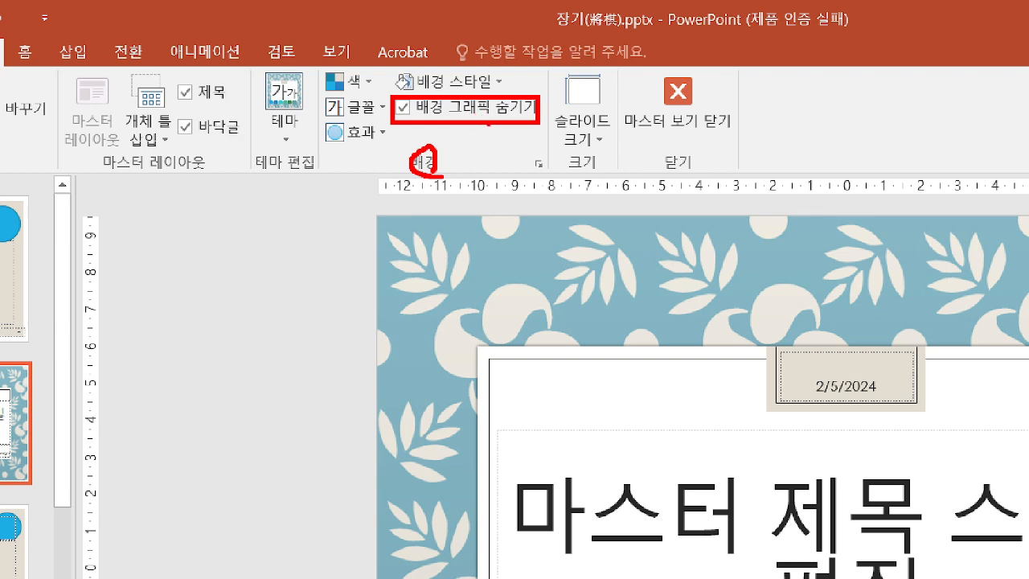
pyautogui.press('Escape')
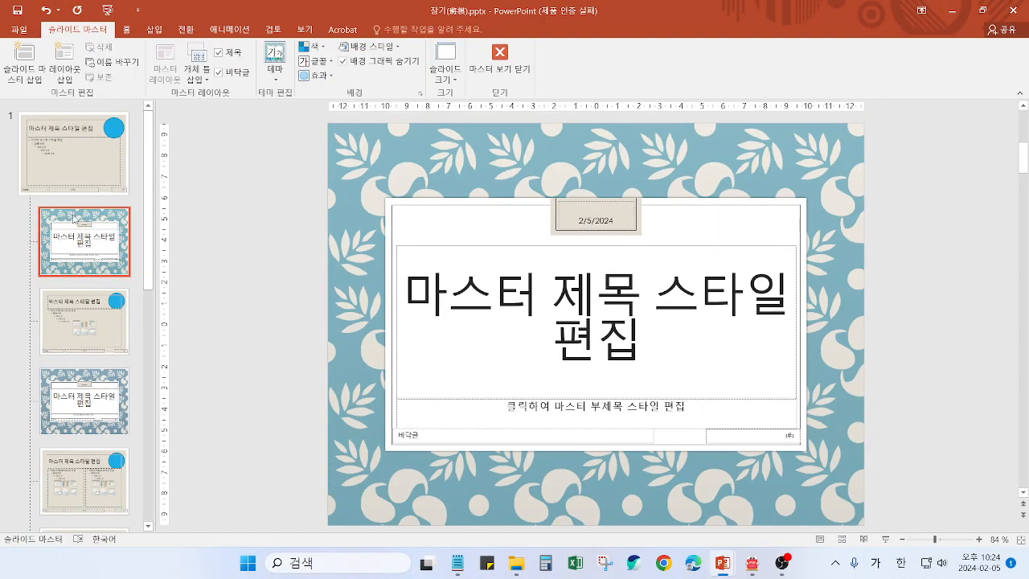
pyautogui.click(344, 62)
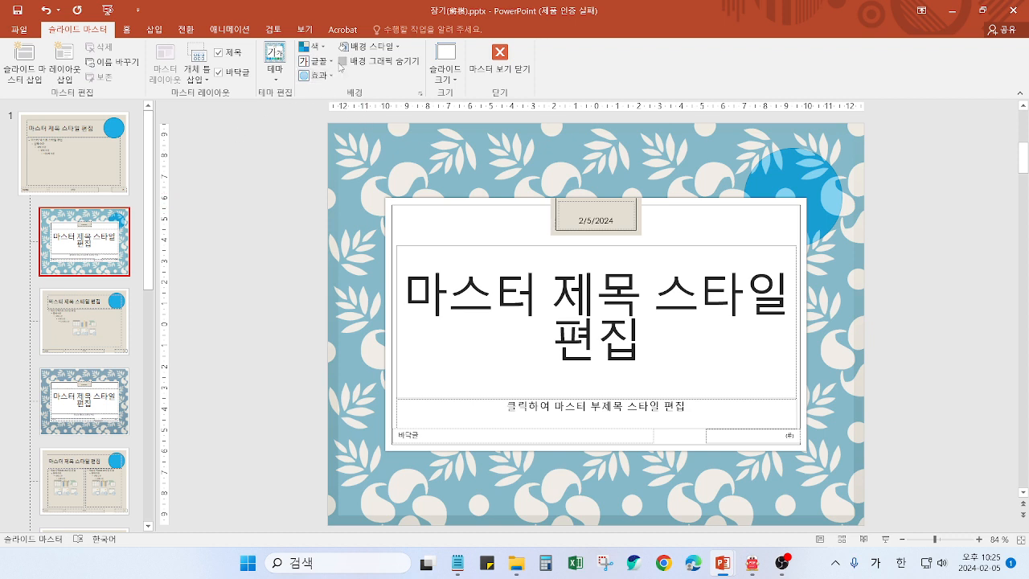
pyautogui.click(343, 61)
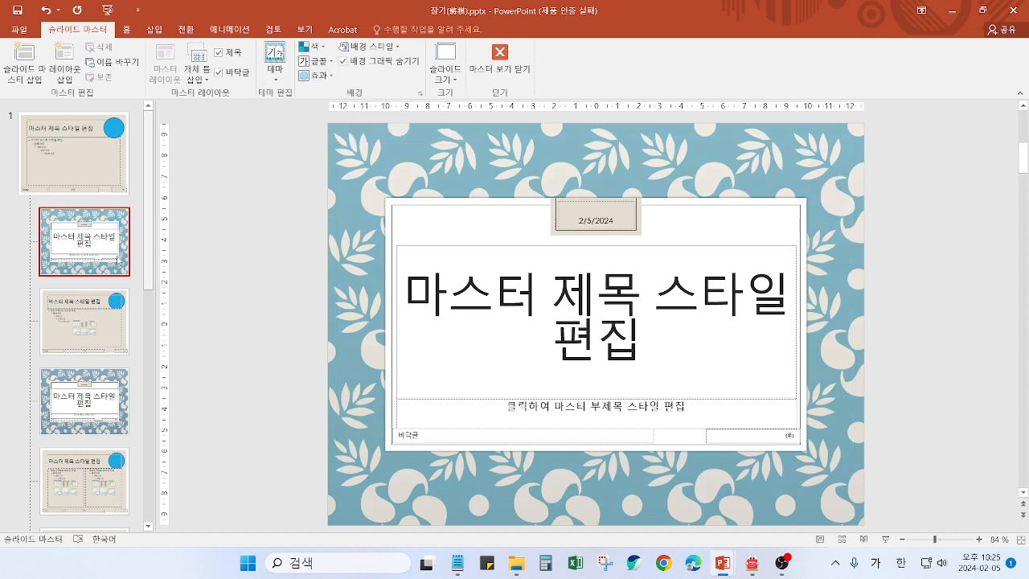
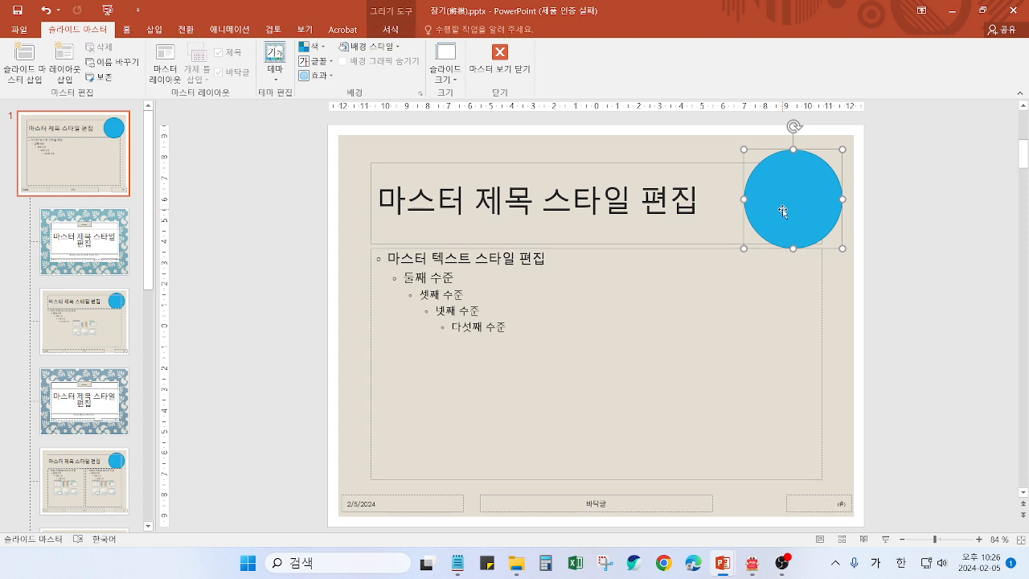
# Close the Slide Master view, look through the slides for the inherited circle and switch to the Notepad notes
pyautogui.click(500, 68)
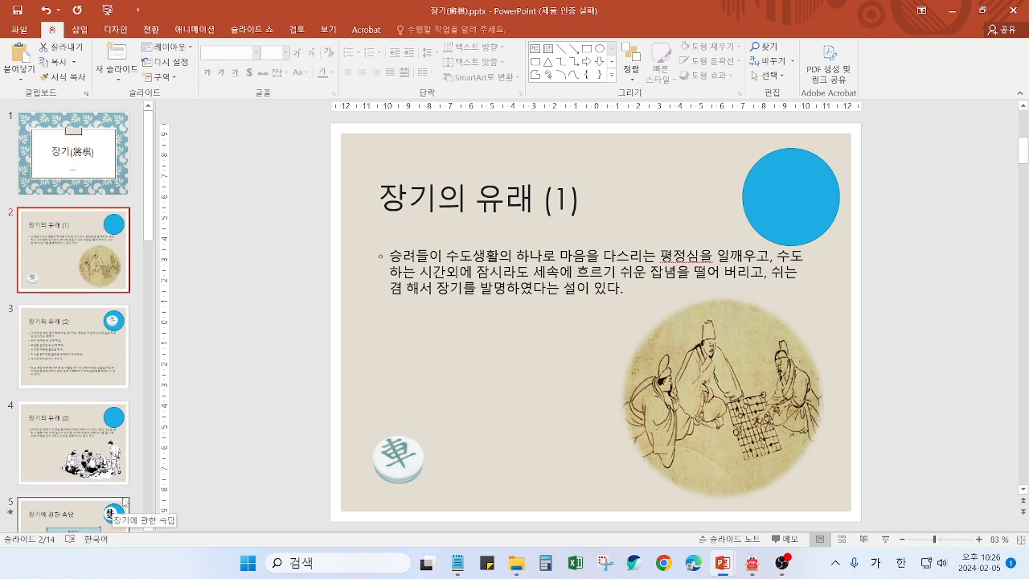
pyautogui.scroll(-3, 120, 464)
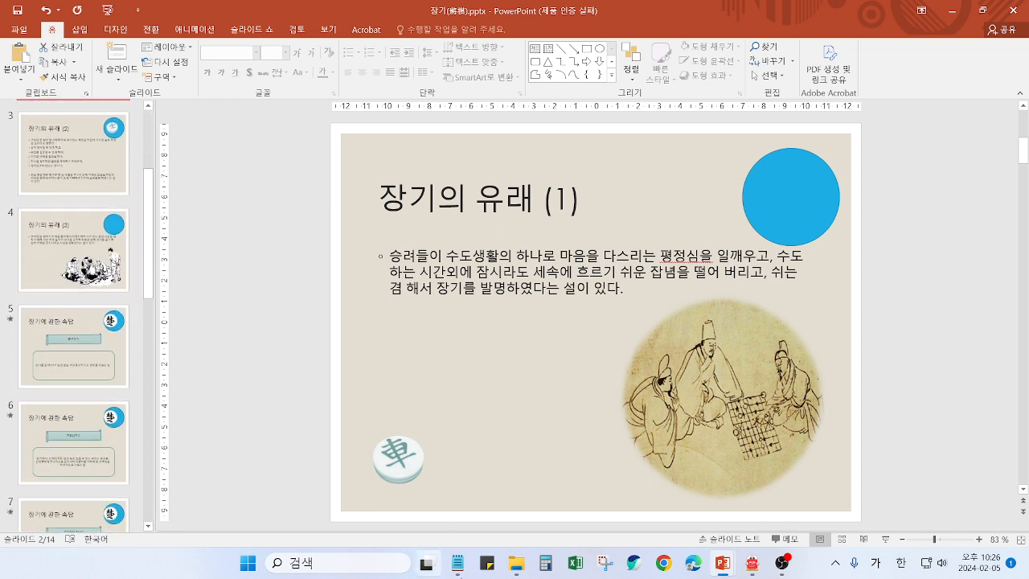
pyautogui.click(468, 574)
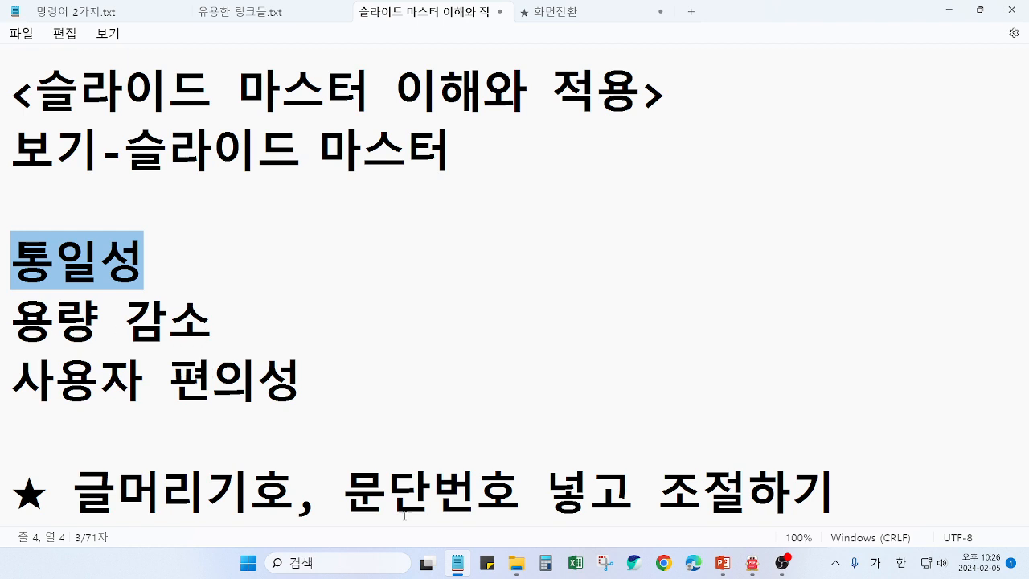
# Return to 장기(將棋).pptx in PowerPoint and reopen its Slide Master view with the main slide master selected
pyautogui.moveTo(723, 562)
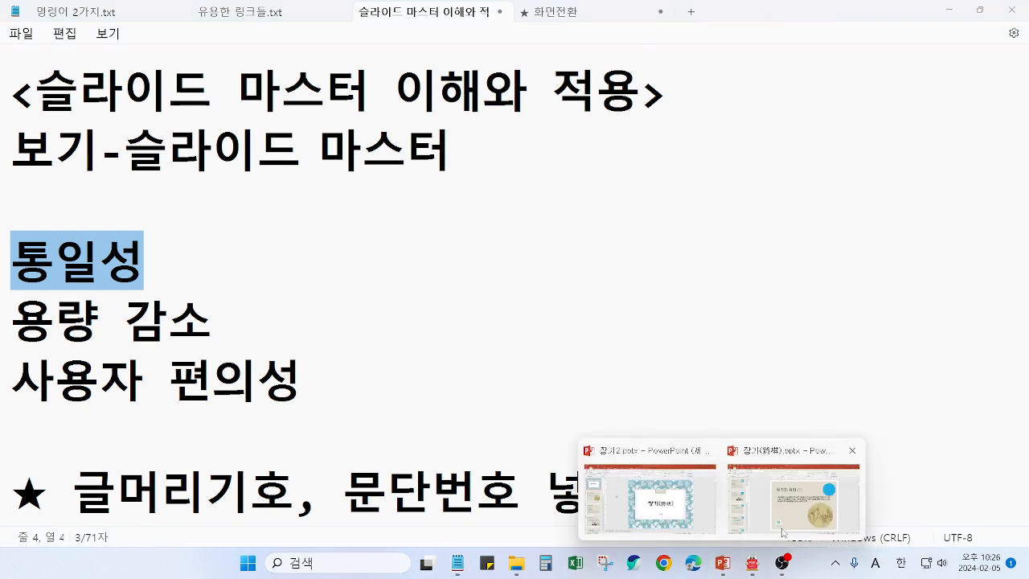
pyautogui.click(792, 523)
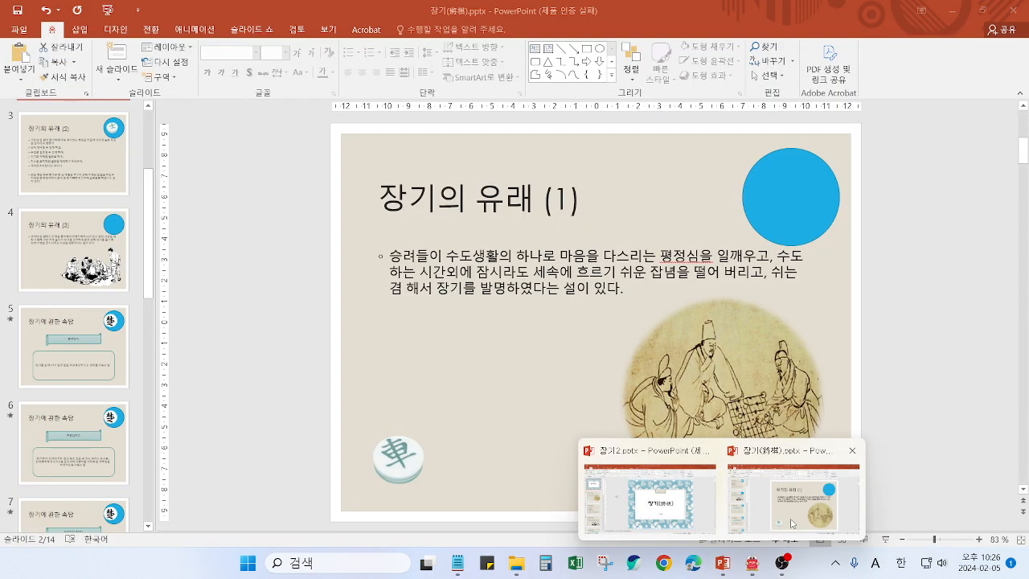
pyautogui.click(328, 30)
pyautogui.click(175, 63)
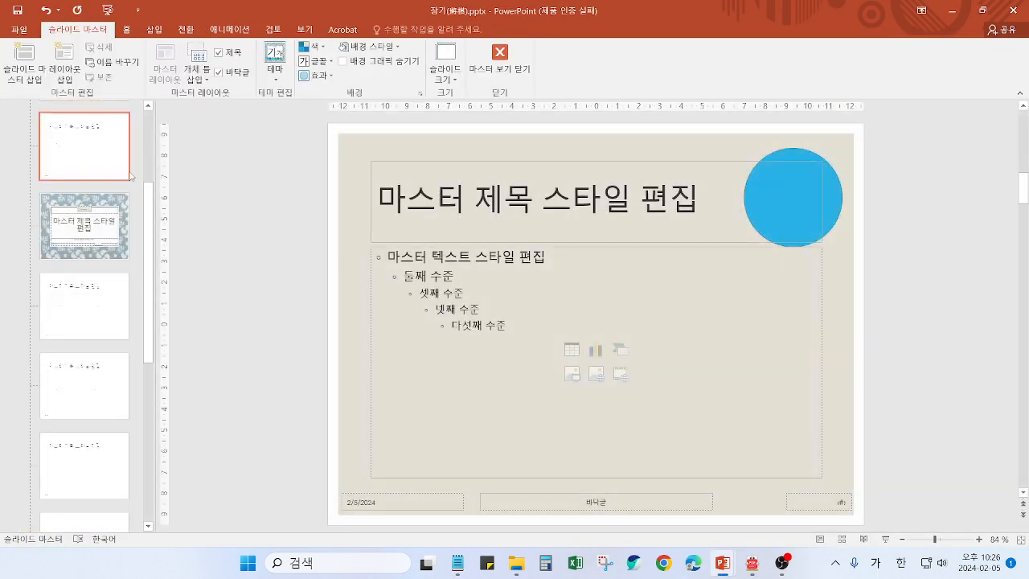
pyautogui.scroll(2, 102, 200)
pyautogui.click(97, 154)
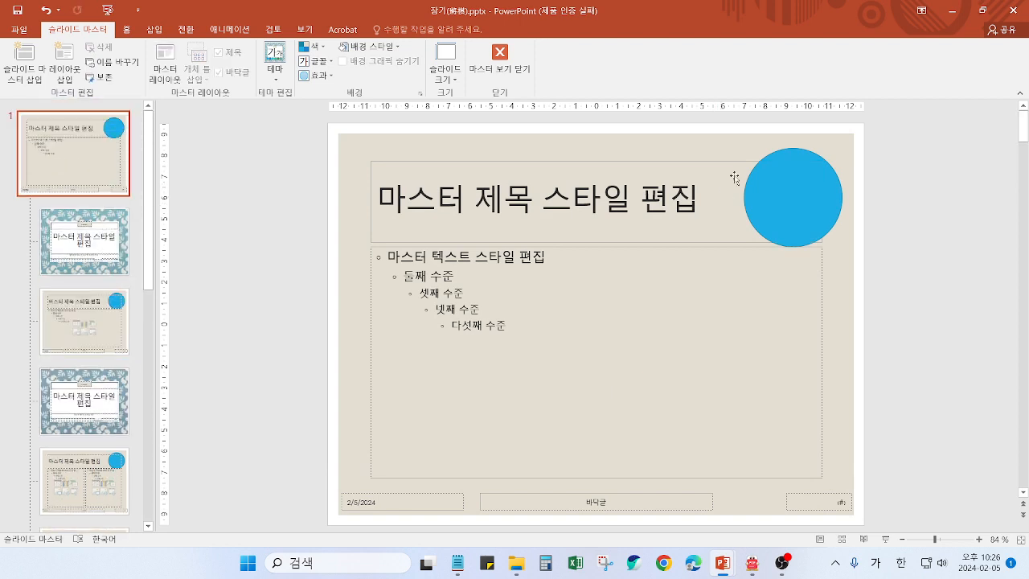
# Switch to the Notepad notes to read the 통일성 line and return to 장기(將棋).pptx in PowerPoint
pyautogui.click(458, 566)
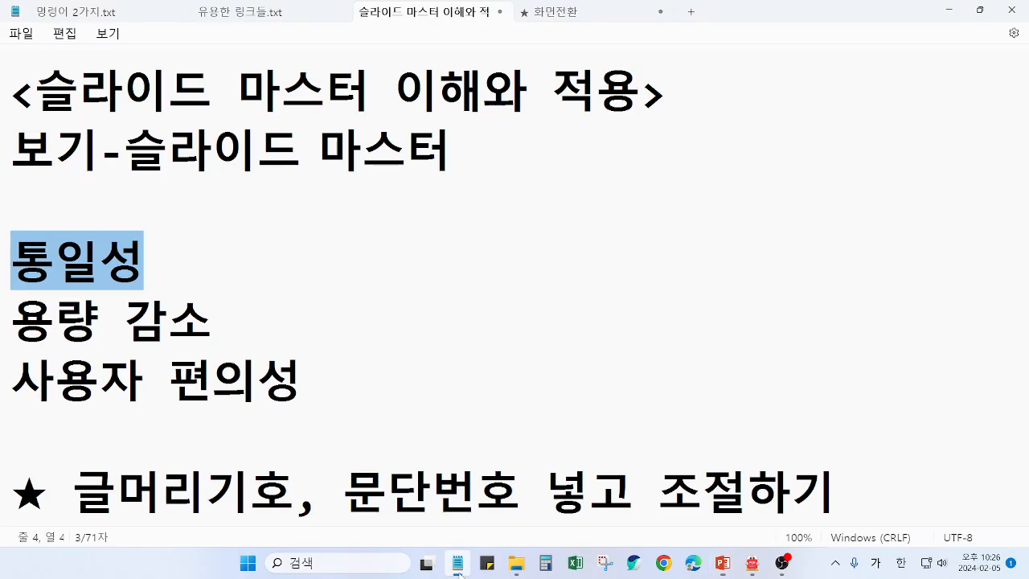
pyautogui.click(133, 281)
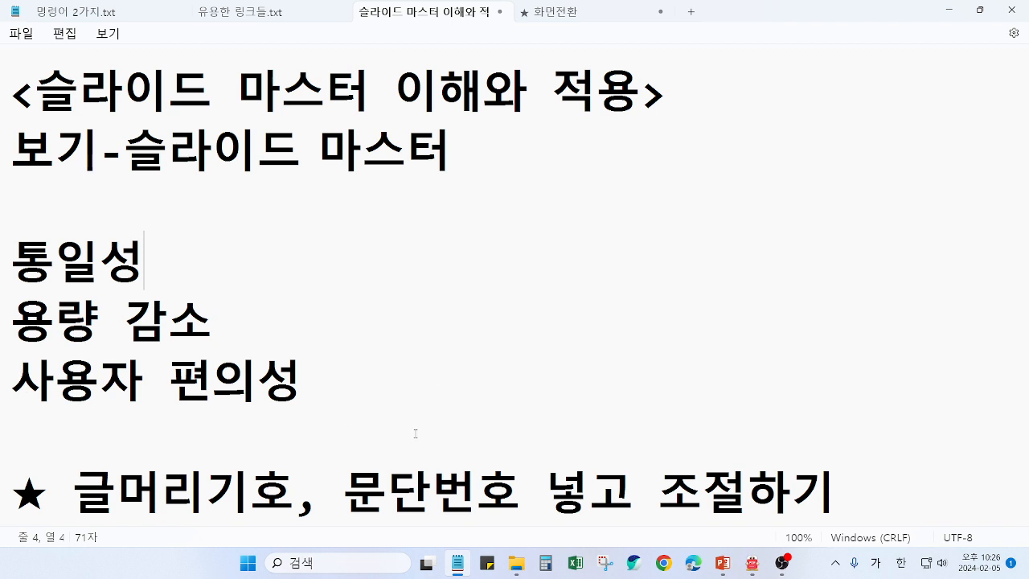
pyautogui.moveTo(778, 568)
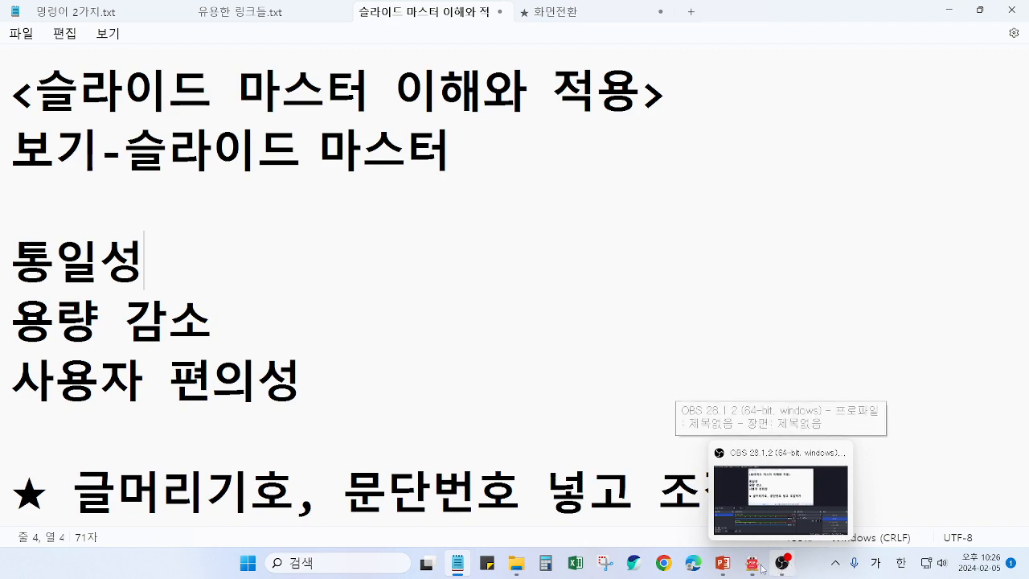
pyautogui.moveTo(723, 566)
pyautogui.click(783, 522)
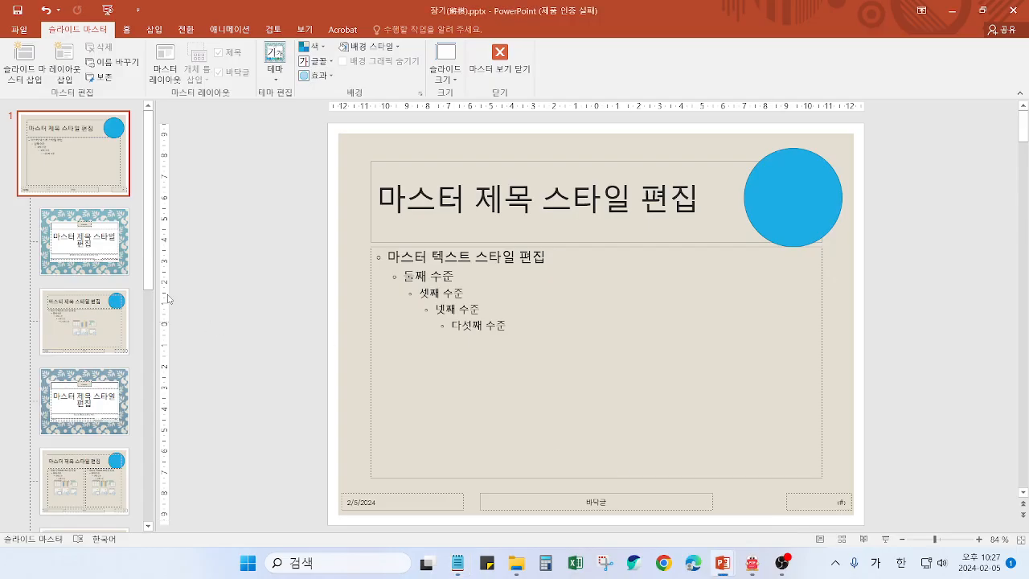
# Close the Slide Master view to check the normal slides, and reopen it to compare the master with its layouts
pyautogui.click(497, 65)
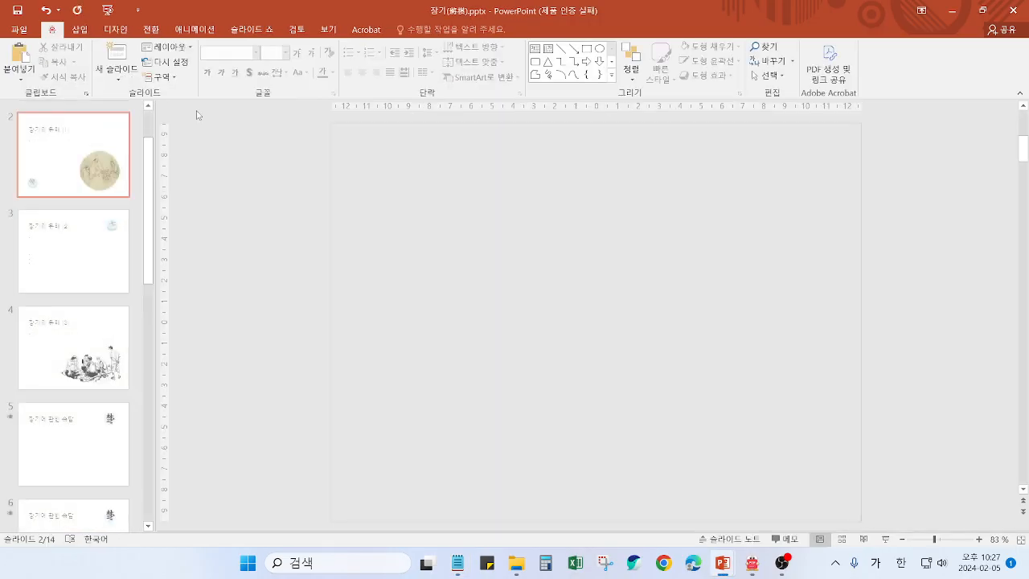
pyautogui.scroll(2, 118, 228)
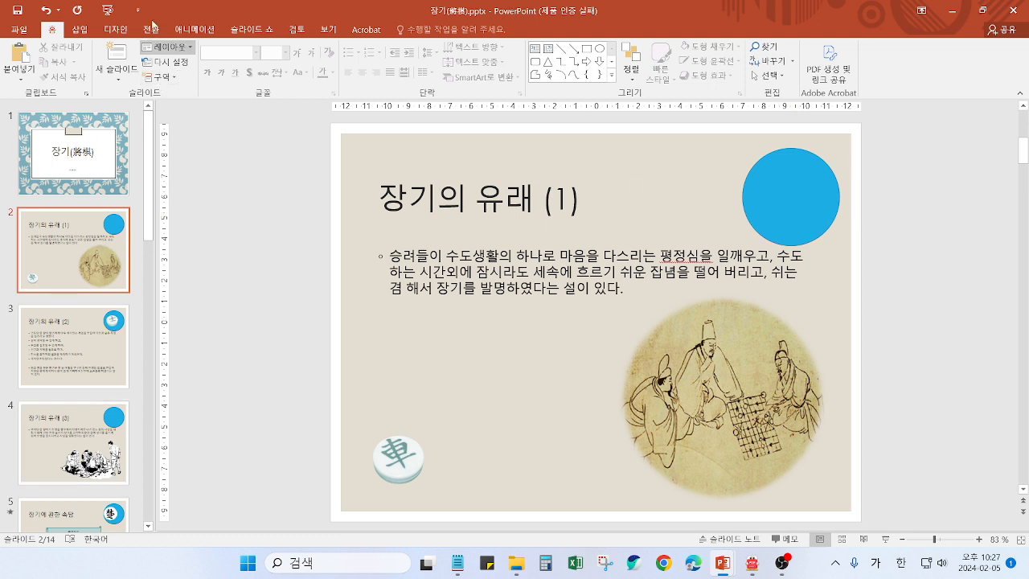
pyautogui.click(331, 31)
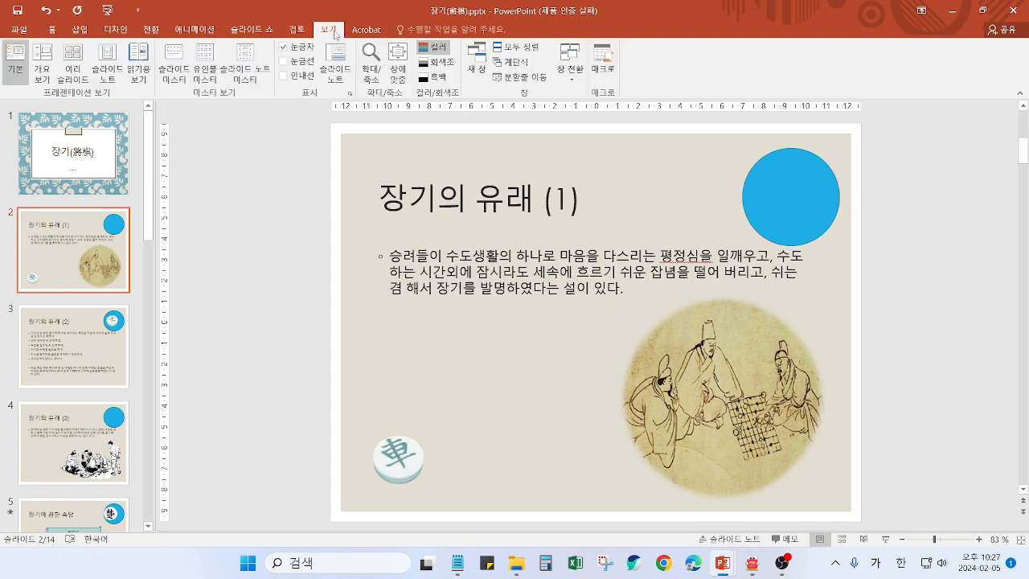
pyautogui.click(182, 68)
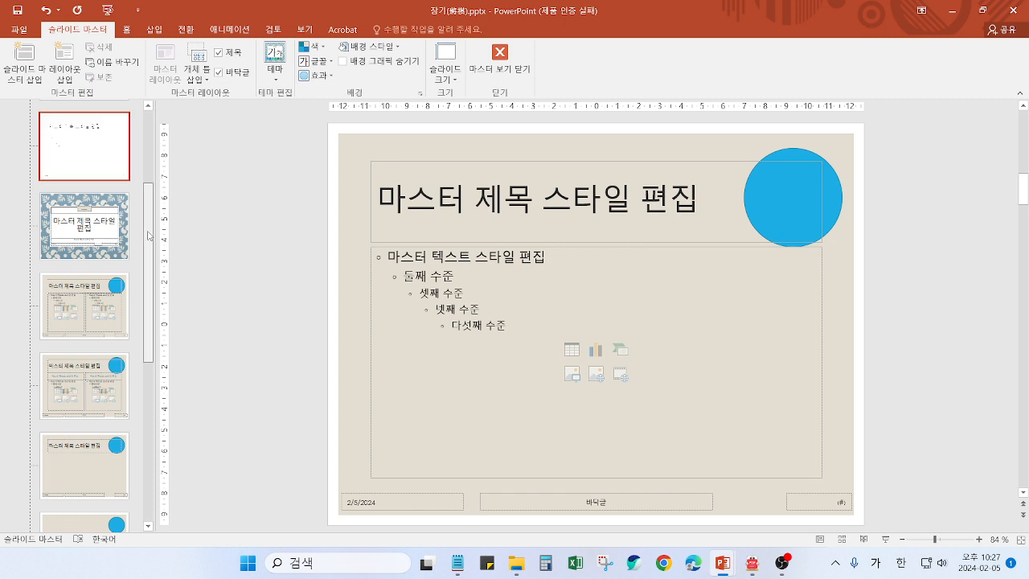
pyautogui.scroll(2, 143, 173)
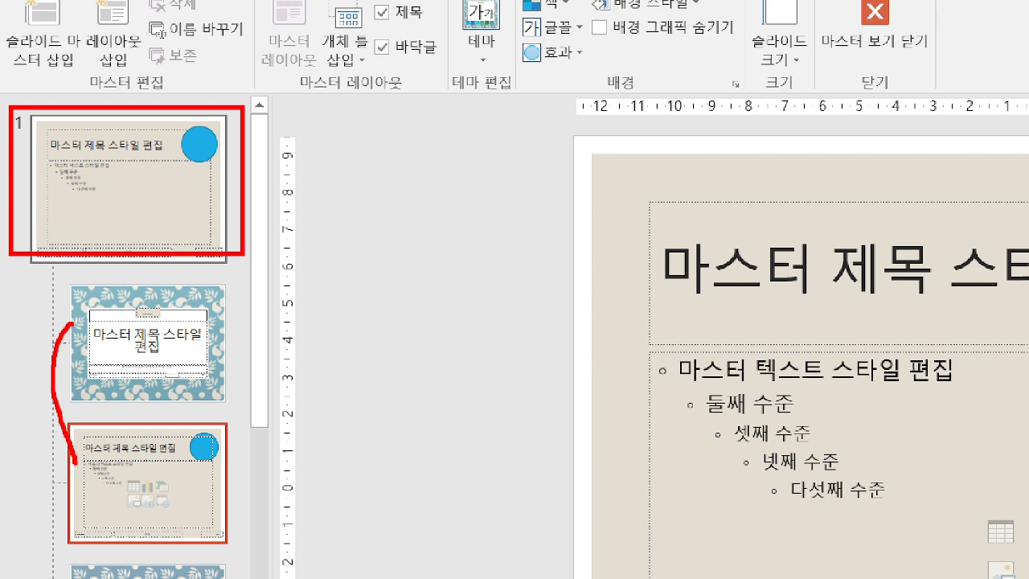
pyautogui.moveTo(151, 351); pyautogui.dragTo(175, 350)
pyautogui.moveTo(126, 495); pyautogui.dragTo(170, 495)
pyautogui.hotkey('ctrl', 'z')
pyautogui.hotkey('ctrl', 'z')
pyautogui.moveTo(207, 334)
pyautogui.mouseDown()
pyautogui.moveTo(175, 296)
pyautogui.moveTo(215, 310)
pyautogui.moveTo(198, 343)
pyautogui.mouseUp()
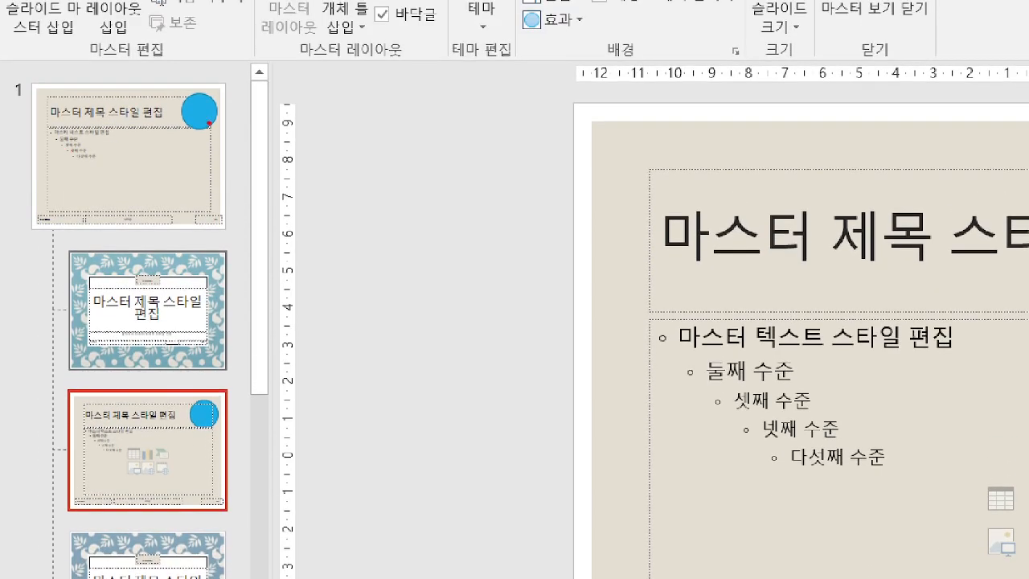
pyautogui.moveTo(222, 129)
pyautogui.mouseDown()
pyautogui.moveTo(189, 132)
pyautogui.moveTo(223, 103)
pyautogui.moveTo(215, 138)
pyautogui.mouseUp()
pyautogui.moveTo(65, 247); pyautogui.dragTo(248, 366)
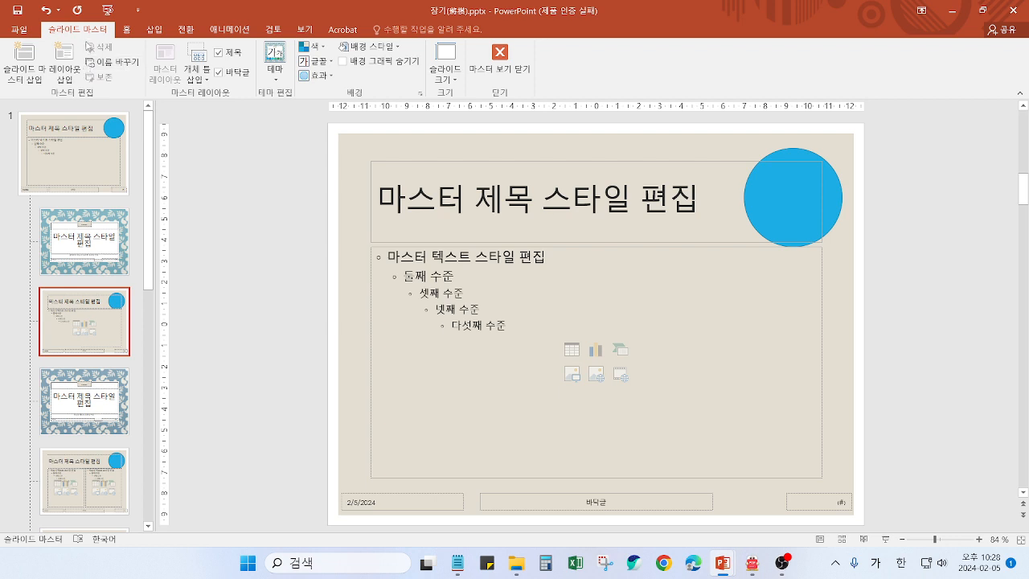
# Delete the blue circle from the main slide master
pyautogui.click(76, 161)
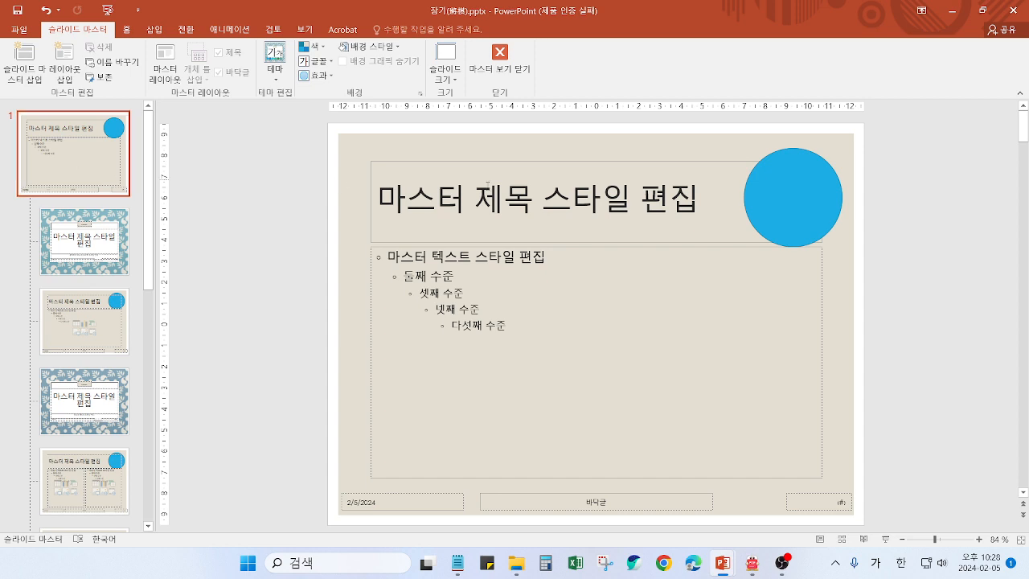
pyautogui.click(795, 209)
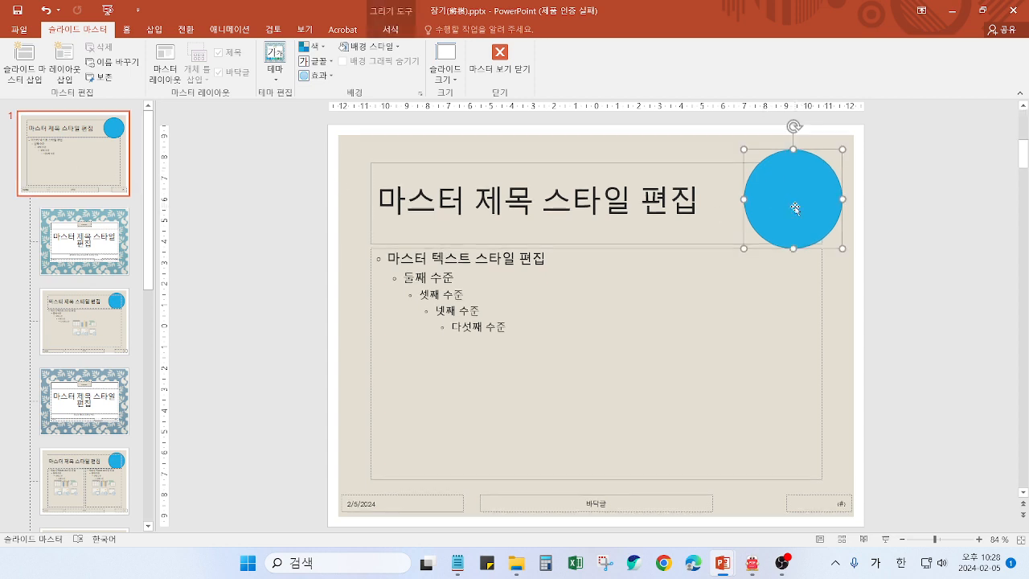
pyautogui.press('Delete')
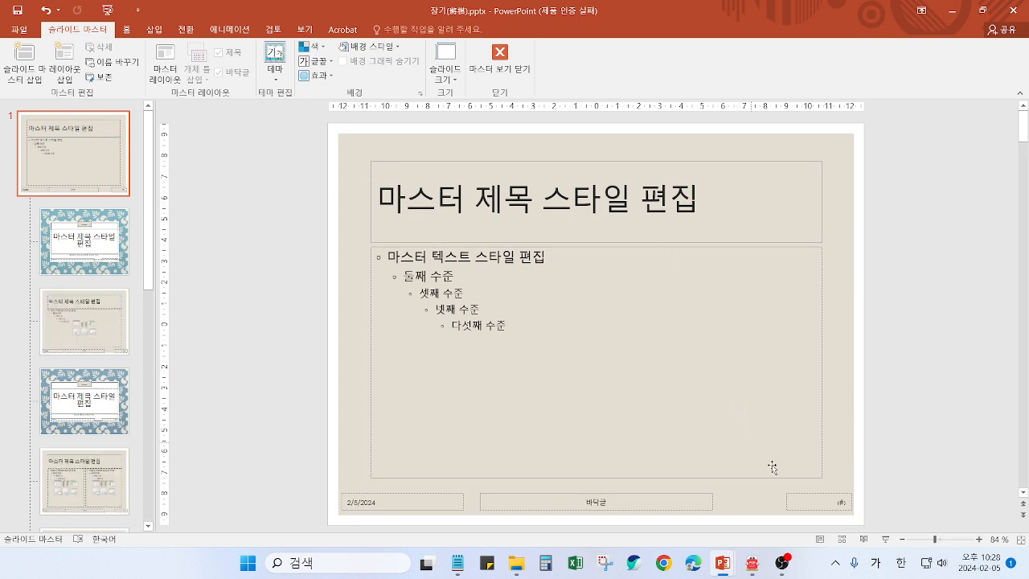
# Switch to the 장기2.pptx presentation and look through the design of slides 2 to 4
pyautogui.moveTo(730, 562)
pyautogui.click(690, 521)
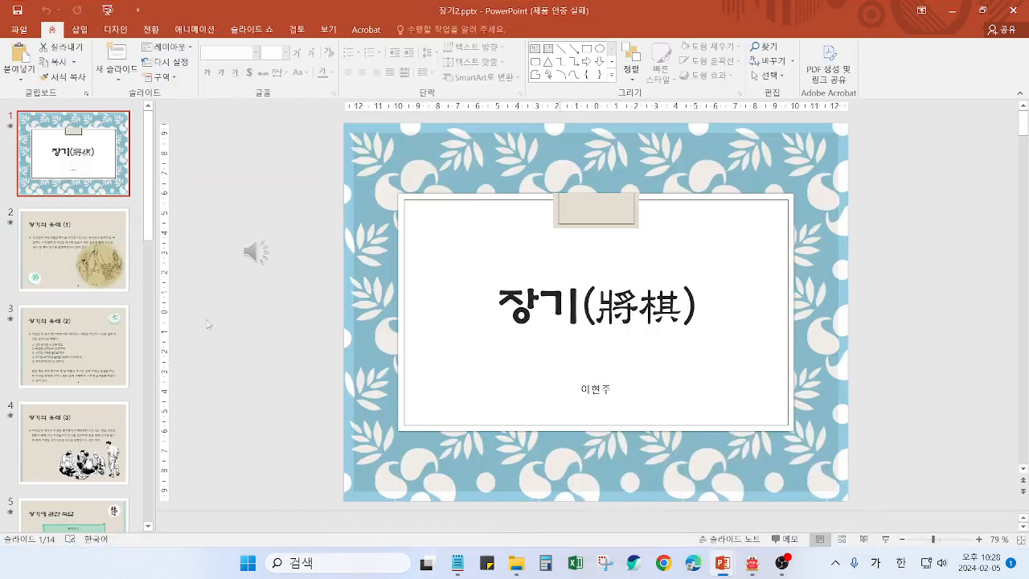
pyautogui.click(95, 256)
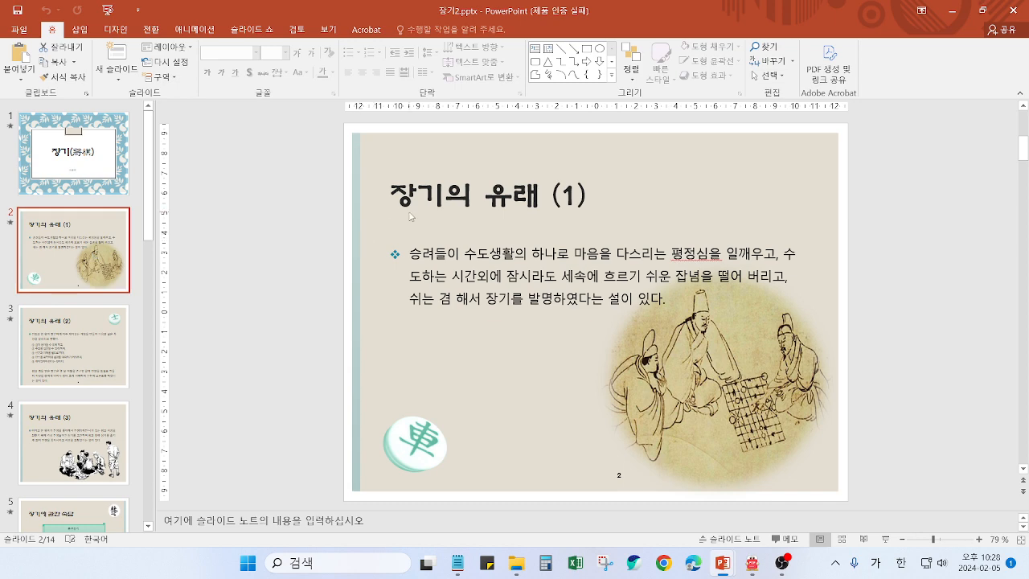
pyautogui.press('Down')
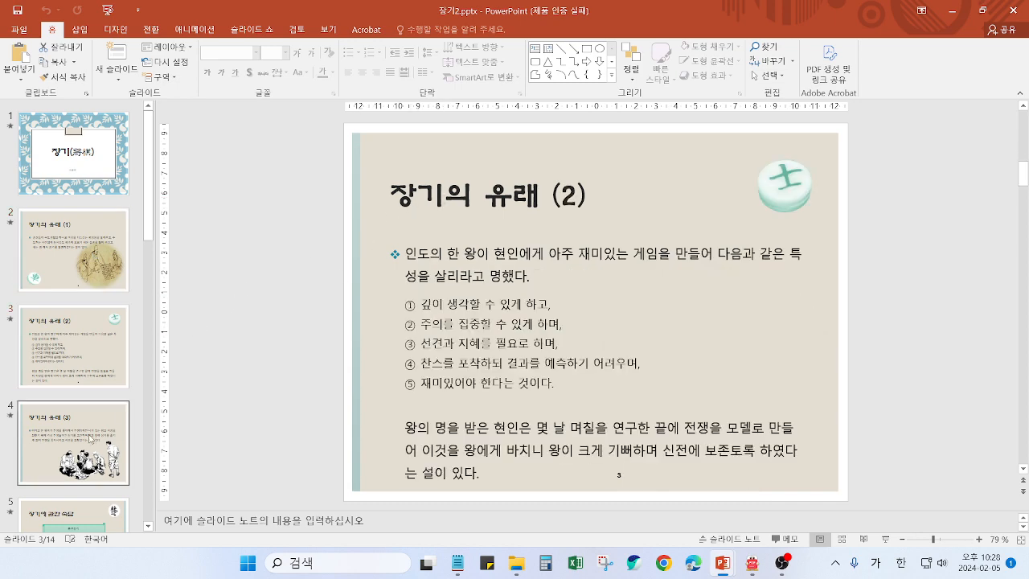
pyautogui.click(93, 439)
pyautogui.click(78, 246)
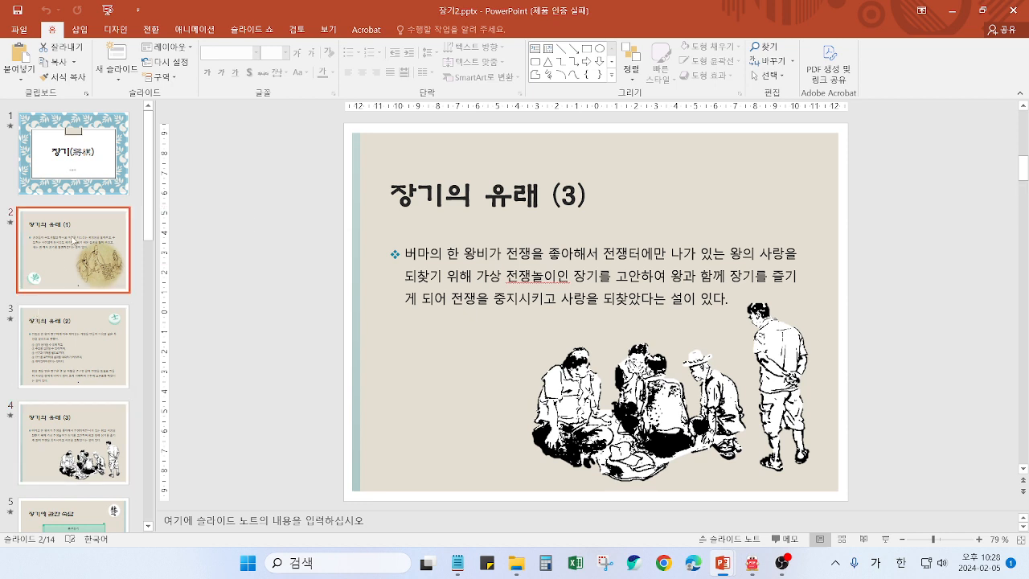
# Check the title formatting on slide 2 of 장기2.pptx and return to the Slide Master view of 장기(將棋).pptx
pyautogui.click(416, 196)
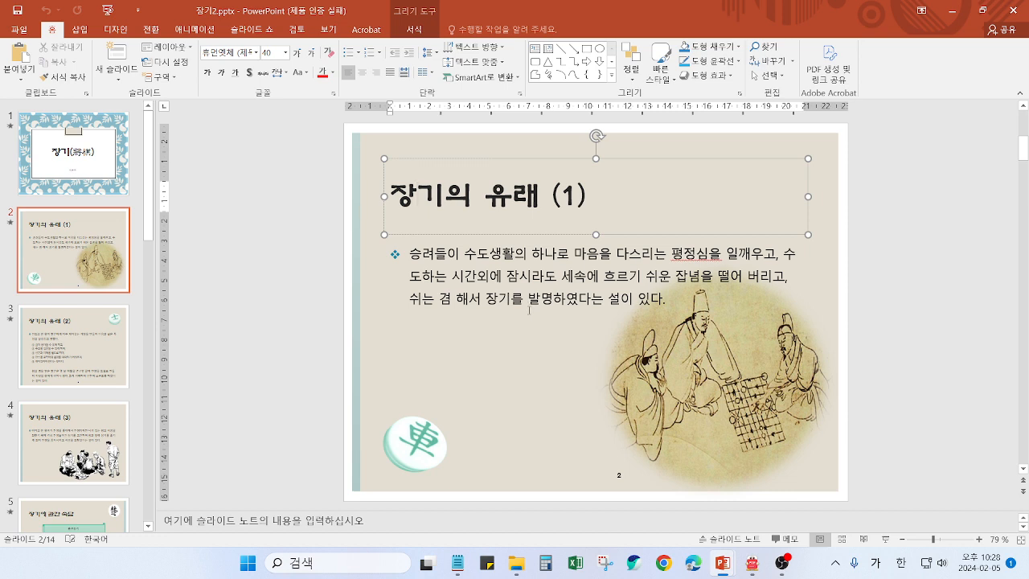
pyautogui.moveTo(724, 562)
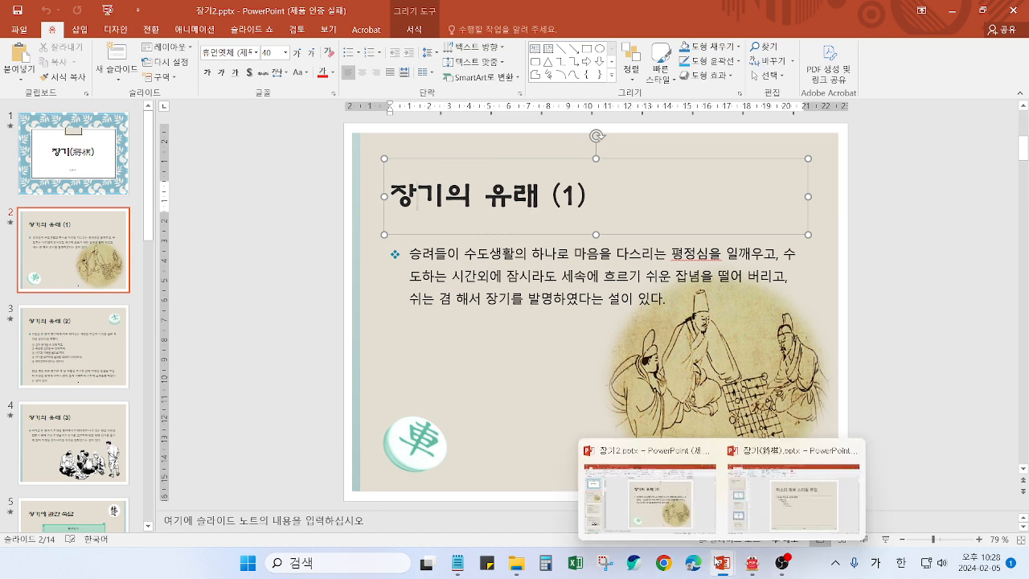
pyautogui.click(789, 513)
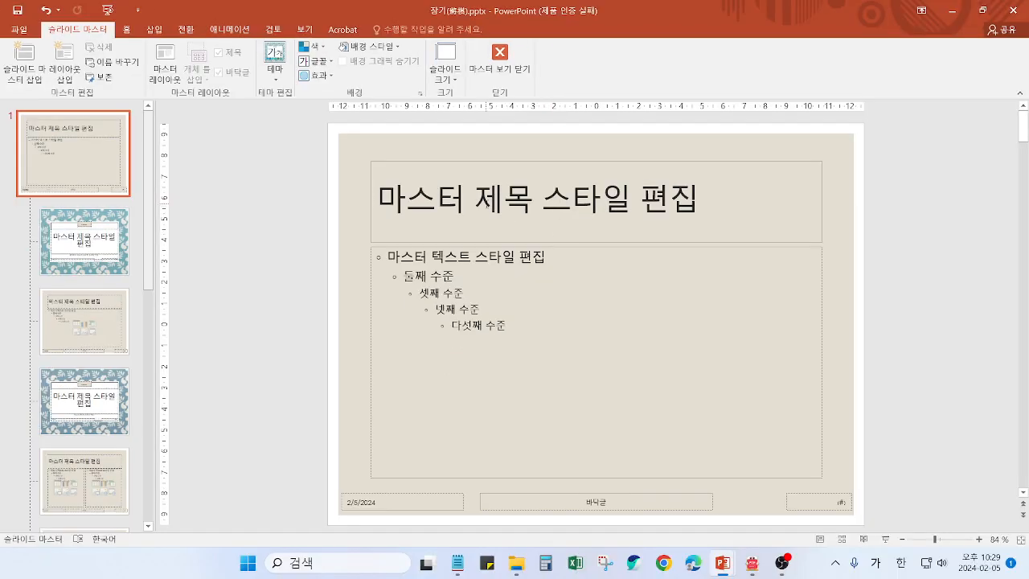
# Set the title placeholder's font on the main slide master to 휴먼옛체
pyautogui.click(473, 200)
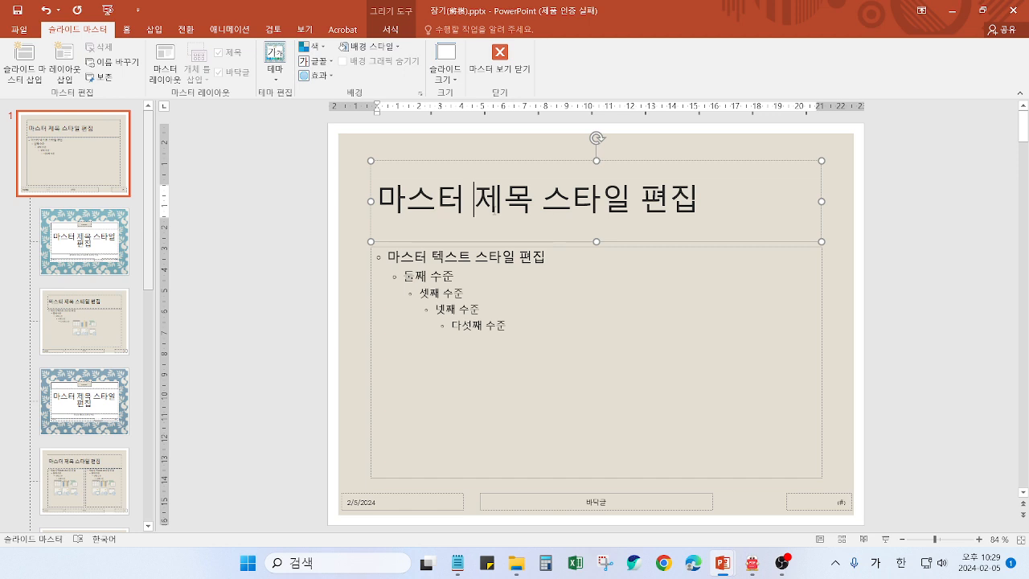
pyautogui.press('Escape')
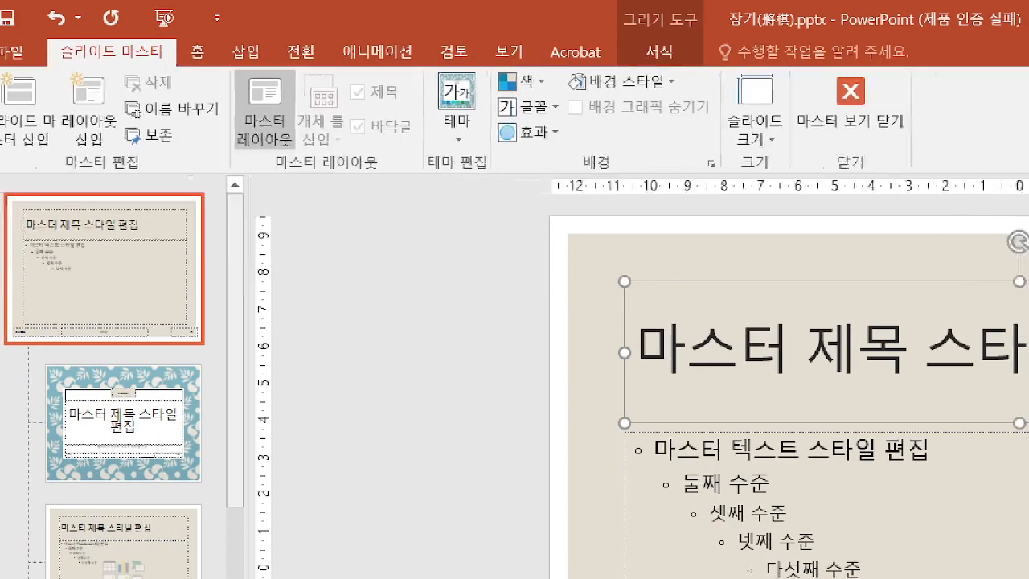
pyautogui.moveTo(231, 72)
pyautogui.mouseDown()
pyautogui.moveTo(208, 46)
pyautogui.moveTo(235, 58)
pyautogui.mouseUp()
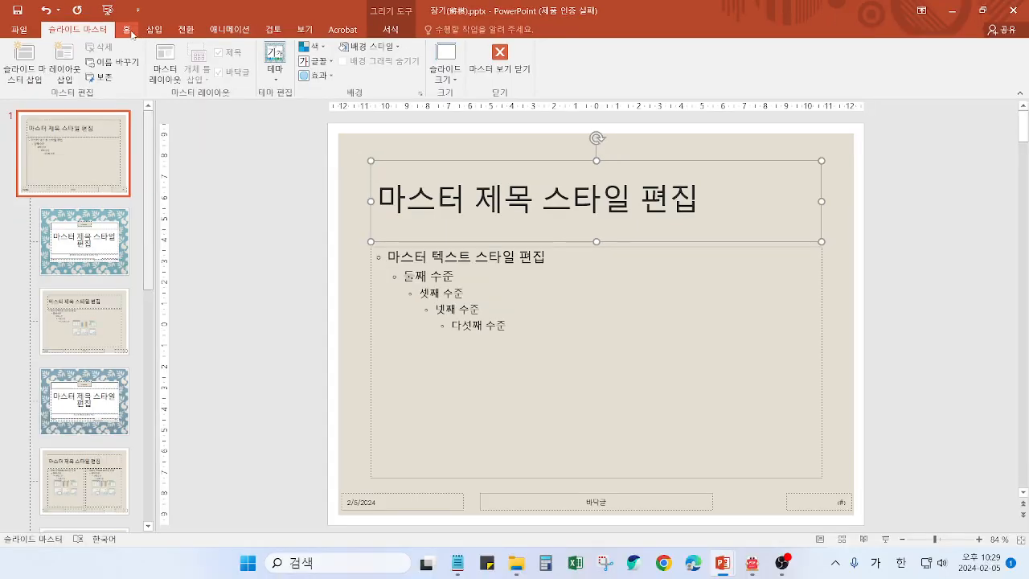
pyautogui.click(128, 31)
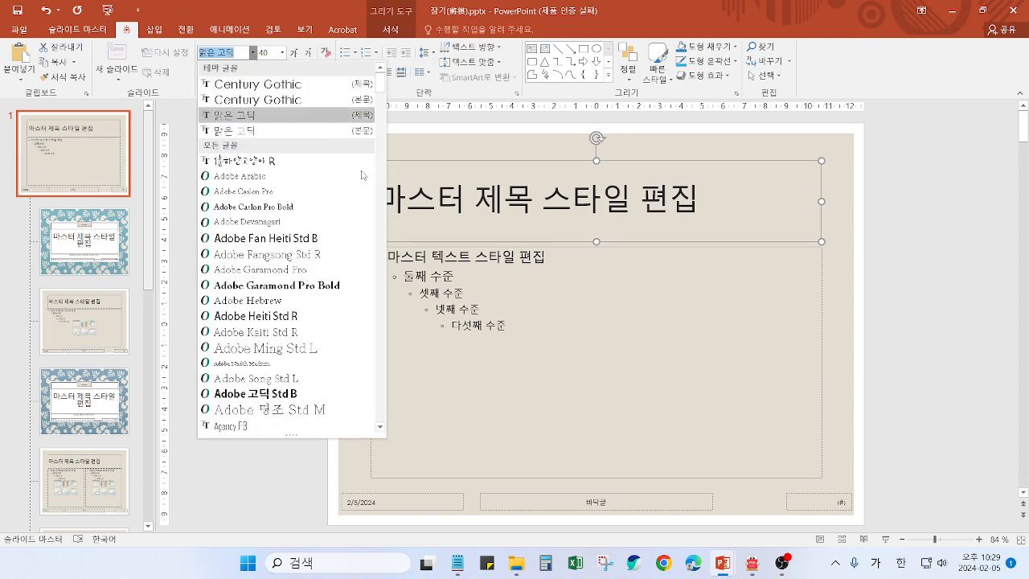
pyautogui.moveTo(381, 86); pyautogui.dragTo(390, 426)
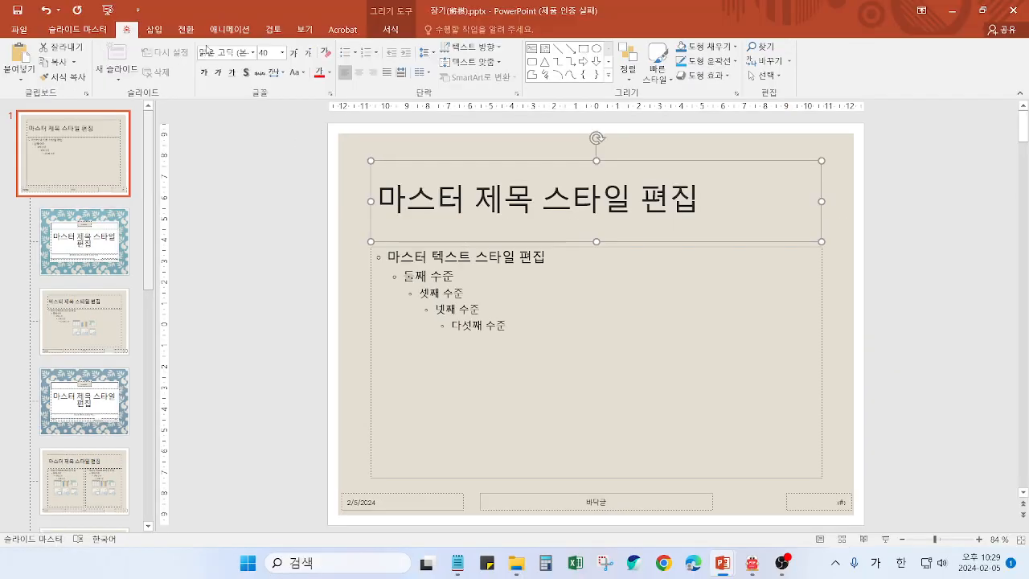
pyautogui.click(252, 52)
pyautogui.scroll(-20, 293, 421)
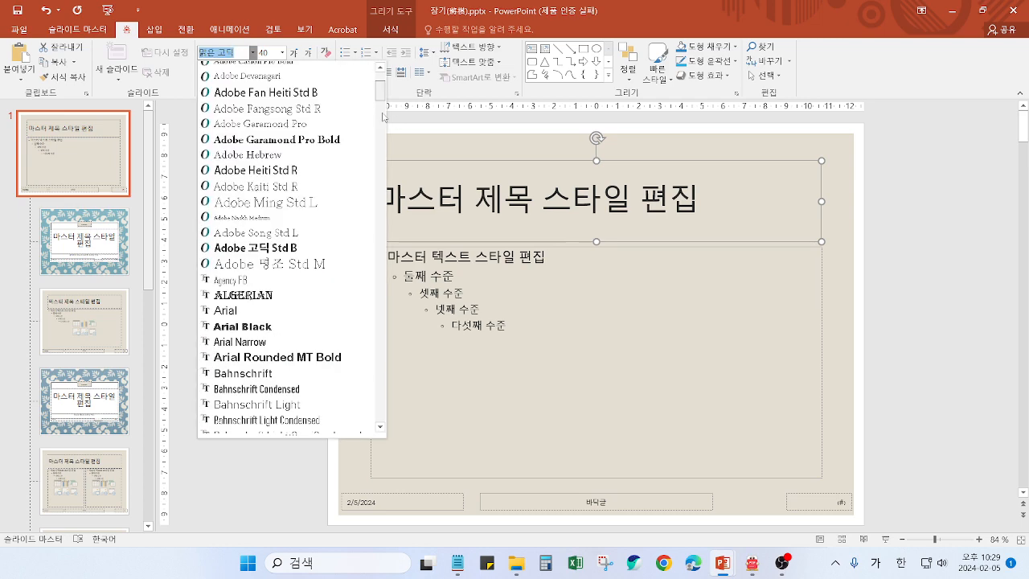
pyautogui.click(255, 408)
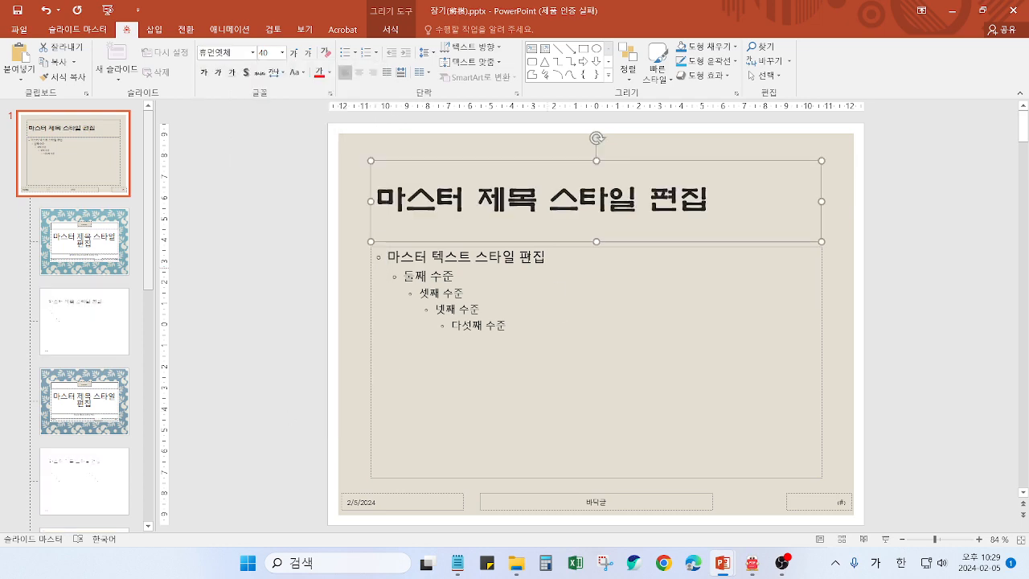
# Review the title font across the layouts, close the Slide Master view, and check the titles on slides 2 to 4
pyautogui.scroll(-4, 85, 394)
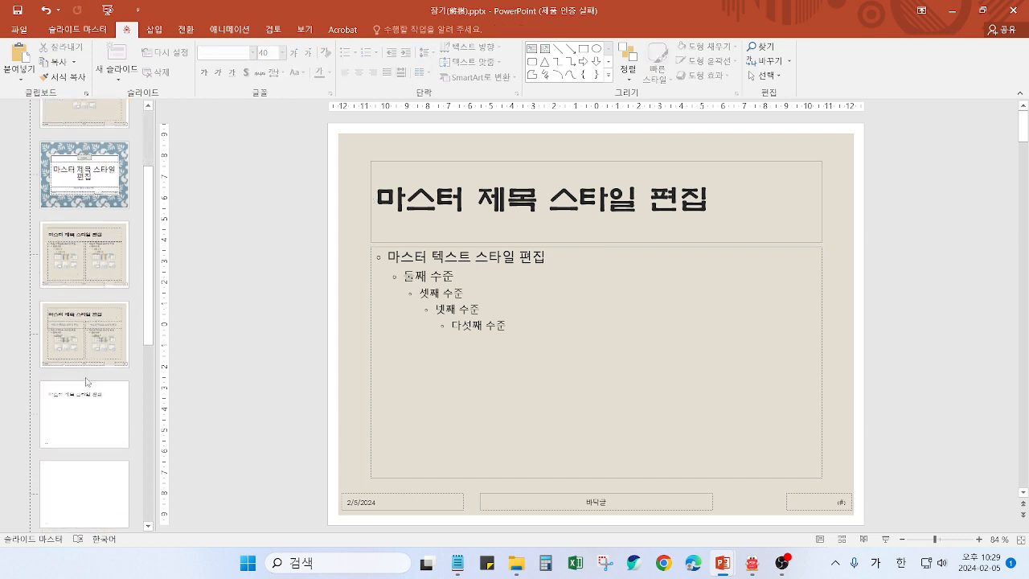
pyautogui.scroll(10, 87, 389)
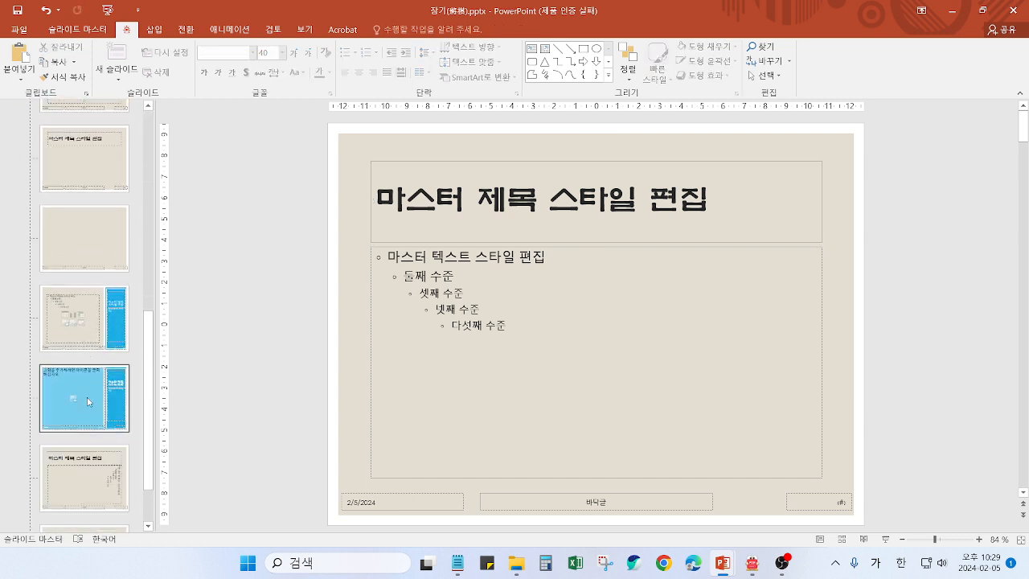
pyautogui.click(86, 32)
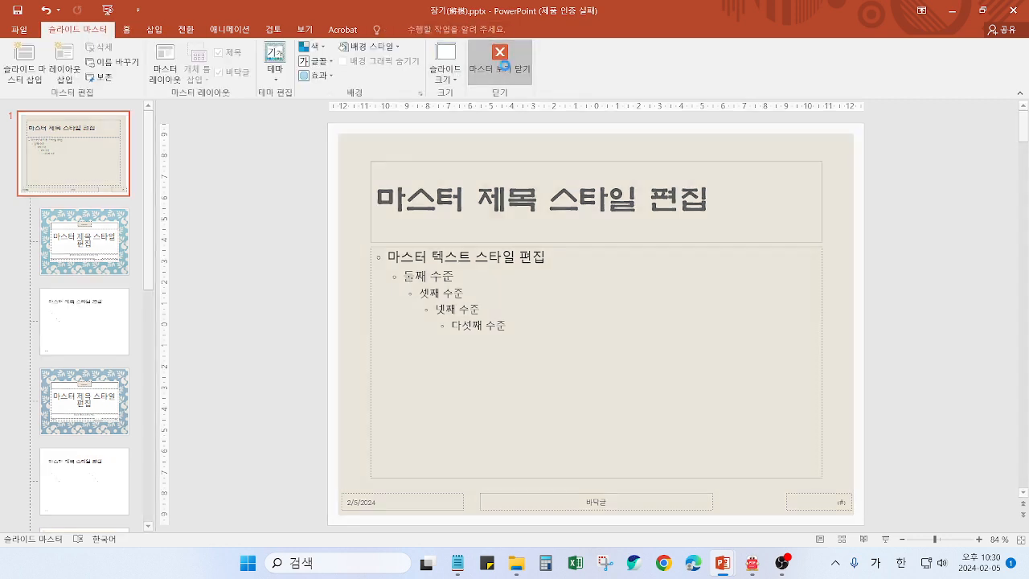
pyautogui.click(500, 60)
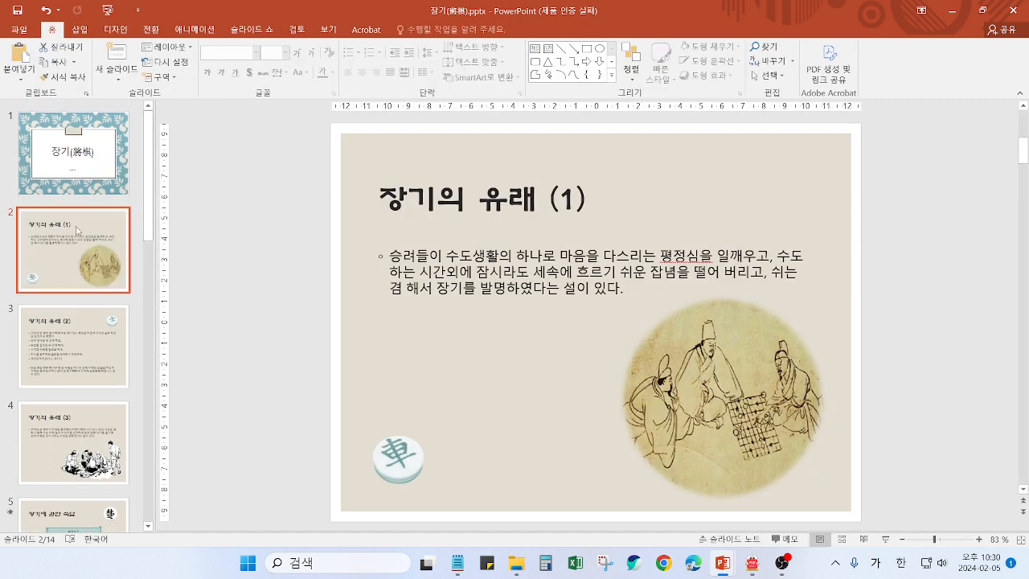
pyautogui.press('Down')
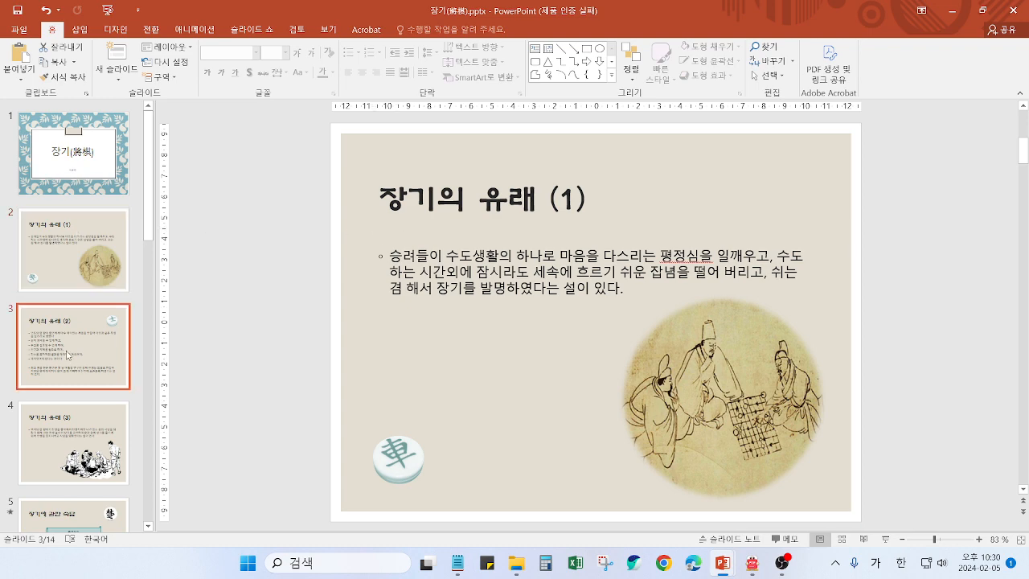
pyautogui.click(93, 432)
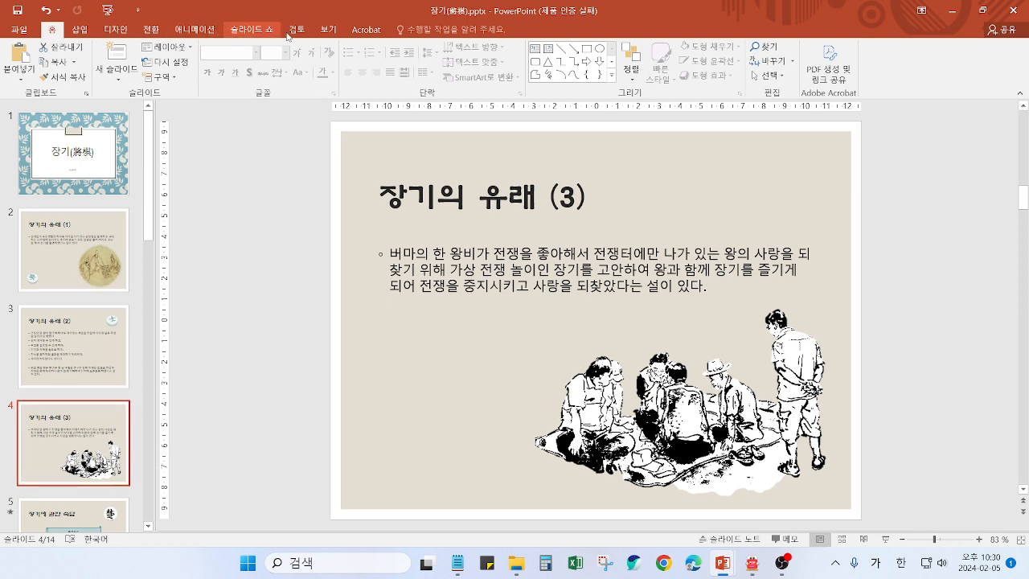
# Reopen the Slide Master view and select the main slide master above the layouts
pyautogui.click(330, 30)
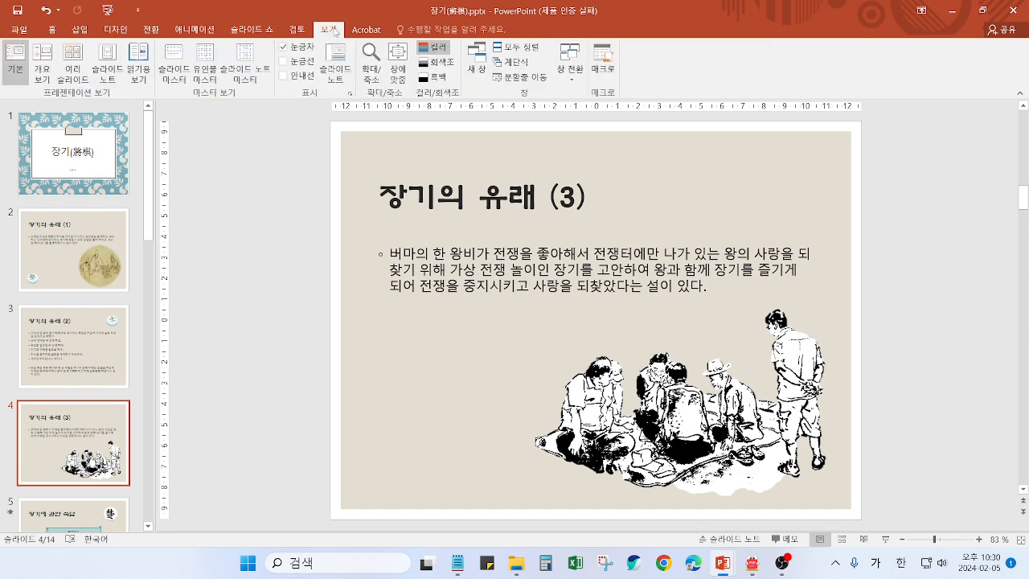
pyautogui.click(179, 64)
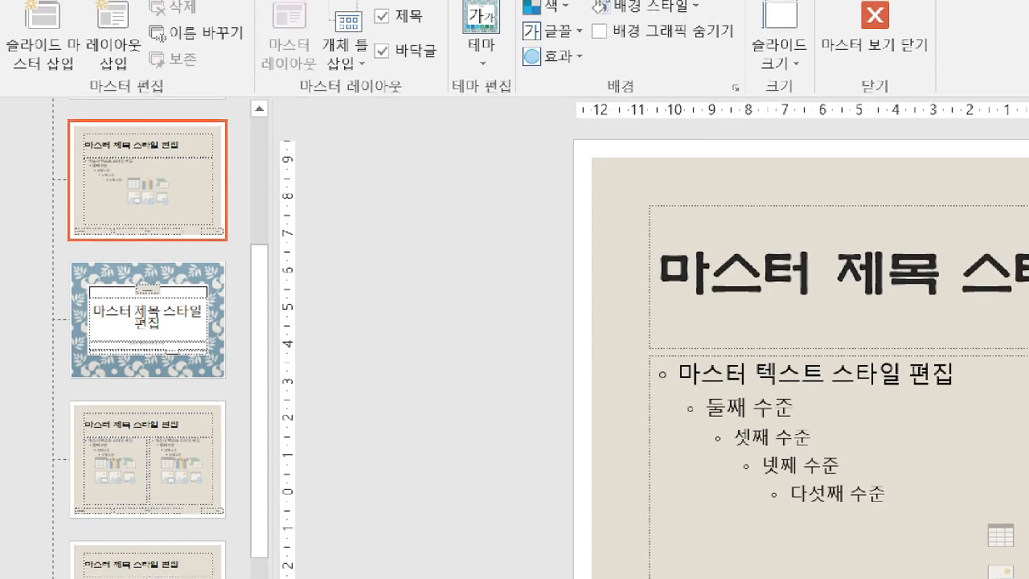
pyautogui.moveTo(50, 127); pyautogui.dragTo(260, 274)
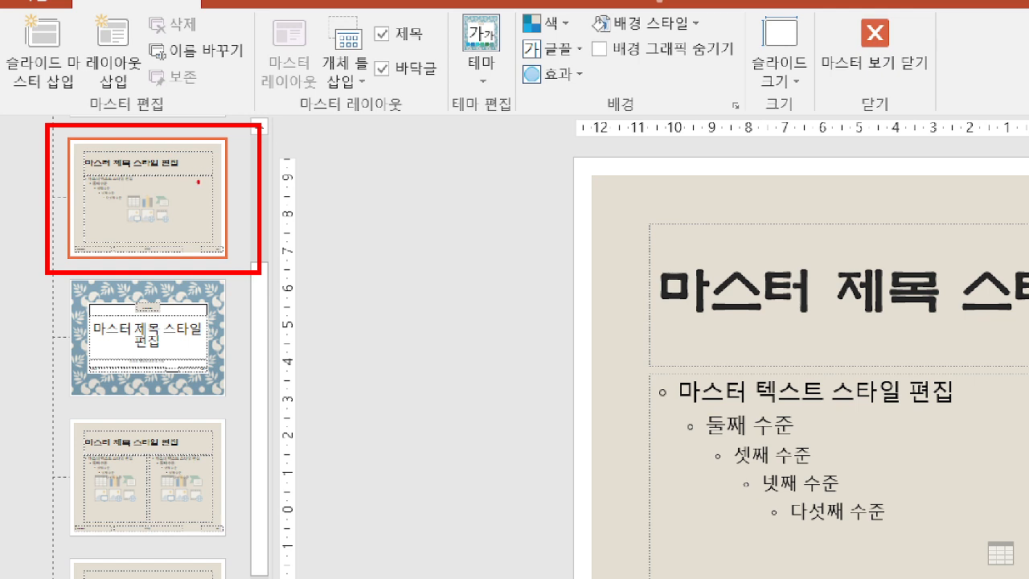
pyautogui.moveTo(339, 257)
pyautogui.mouseDown()
pyautogui.moveTo(277, 255)
pyautogui.moveTo(283, 267)
pyautogui.mouseUp()
pyautogui.moveTo(264, 223); pyautogui.dragTo(312, 203)
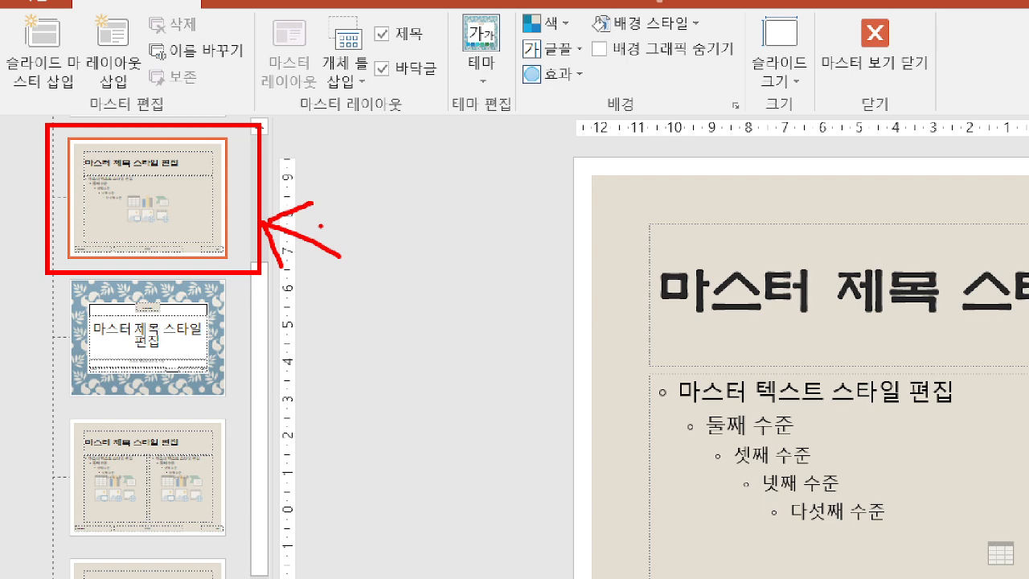
pyautogui.press('Escape')
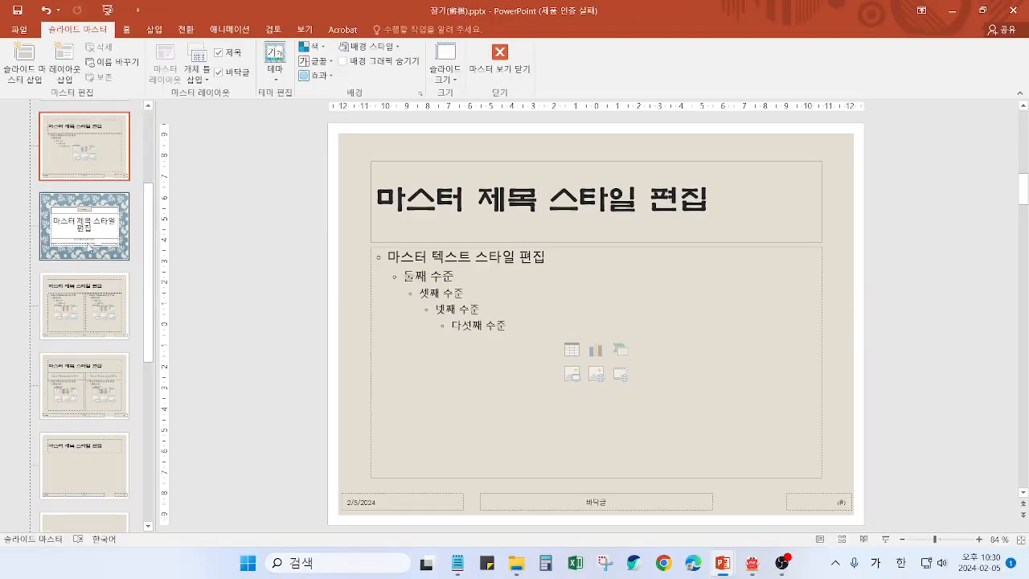
pyautogui.scroll(3, 89, 244)
pyautogui.click(89, 167)
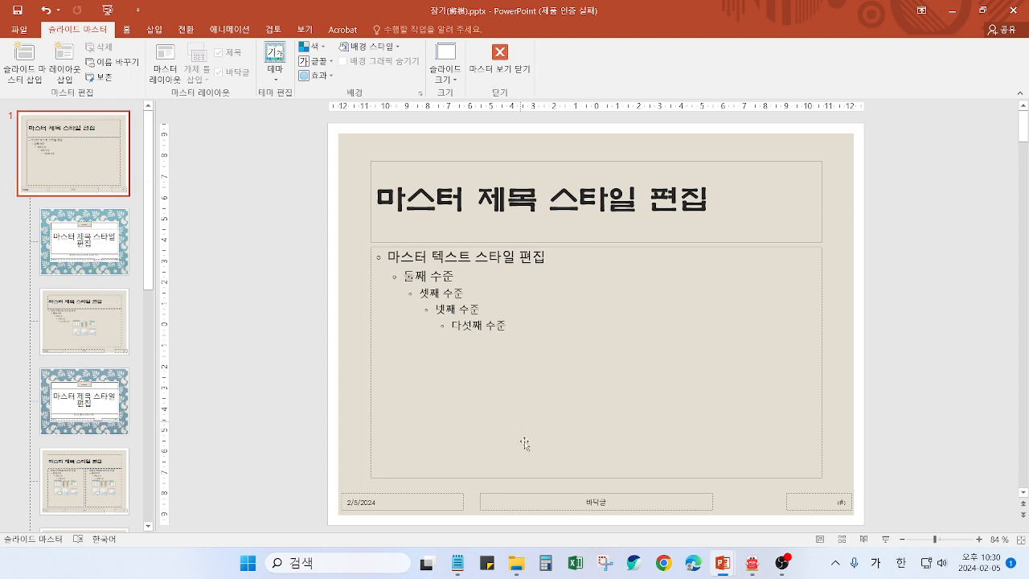
# Switch to 장기2.pptx and examine the bullet style and line spacing of the body text on slide 2
pyautogui.moveTo(721, 562)
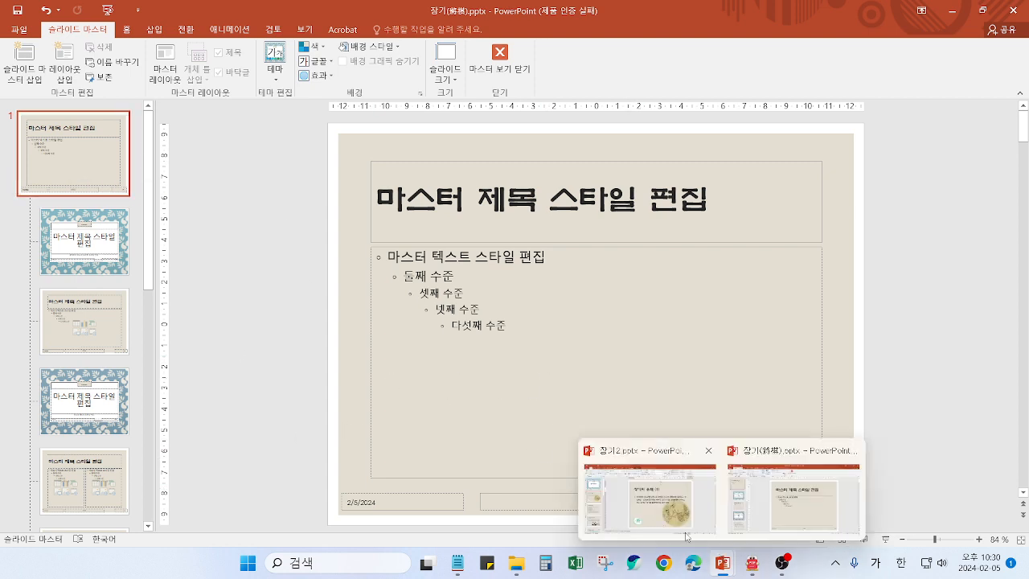
pyautogui.click(688, 511)
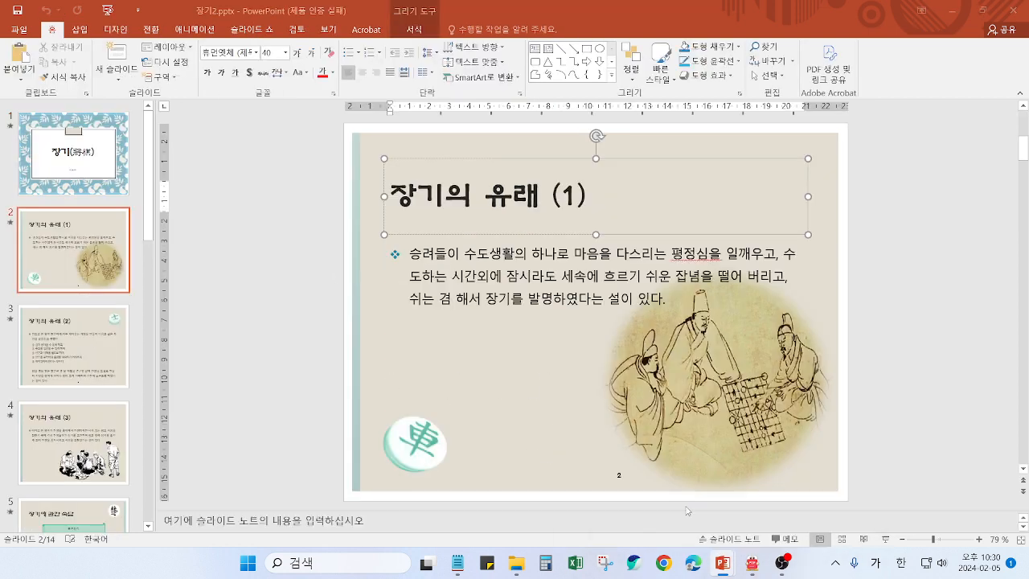
pyautogui.click(83, 269)
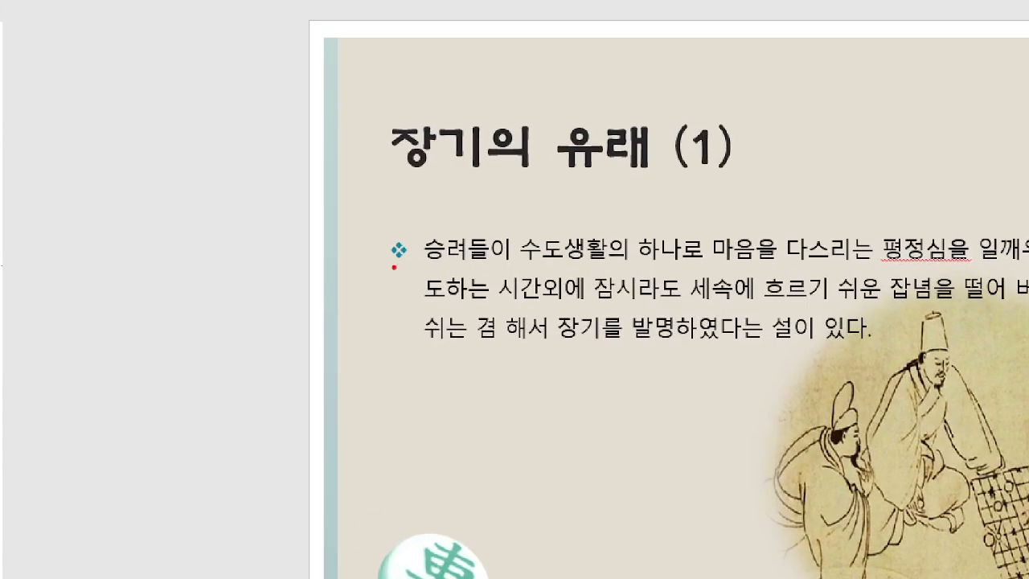
pyautogui.moveTo(495, 259); pyautogui.dragTo(495, 314)
pyautogui.moveTo(410, 268); pyautogui.dragTo(431, 256)
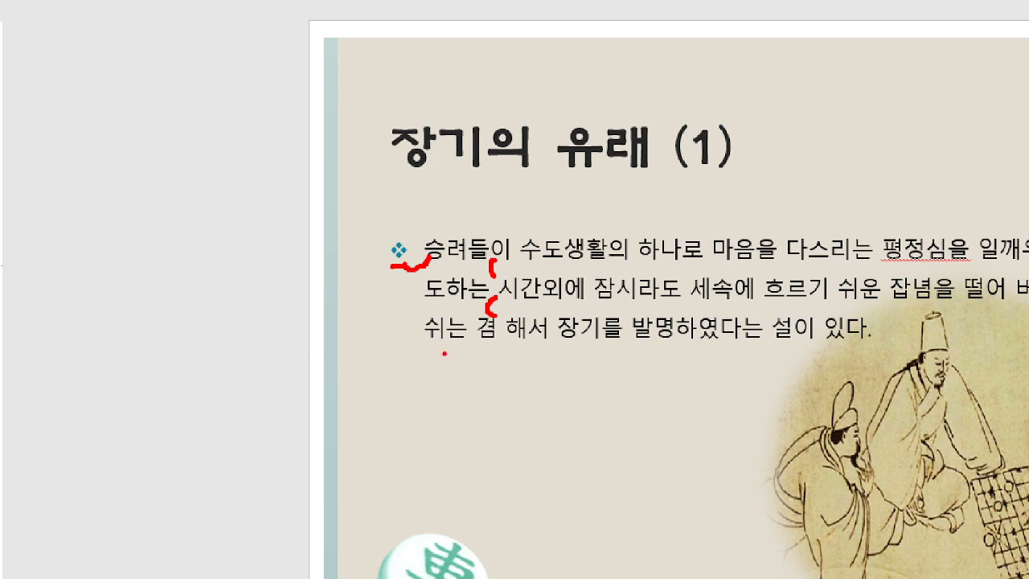
pyautogui.press('Escape')
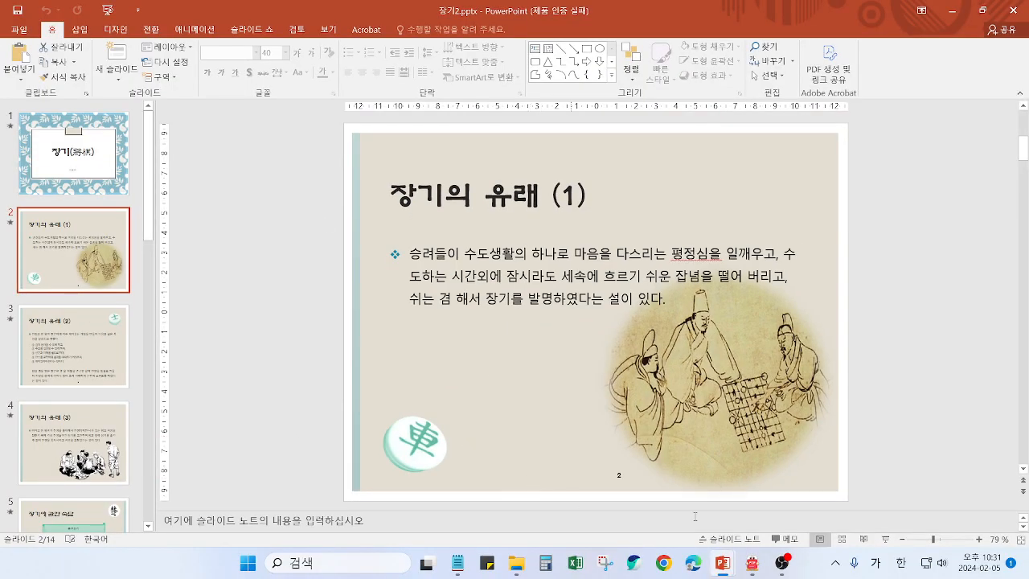
# Return to the Slide Master view of 장기(將棋).pptx and examine the text levels in the master's body placeholder
pyautogui.moveTo(785, 566)
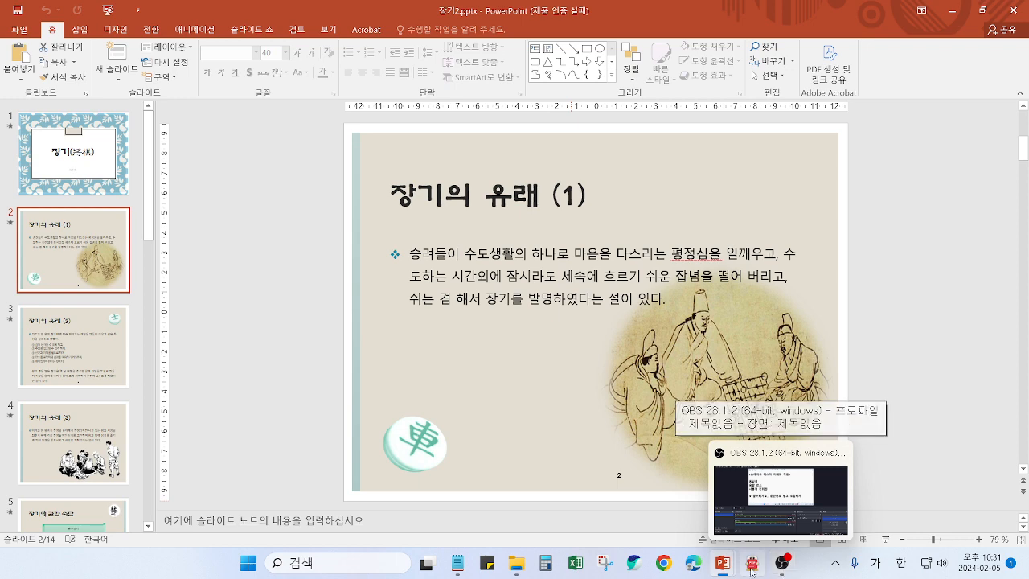
pyautogui.moveTo(723, 564)
pyautogui.click(788, 471)
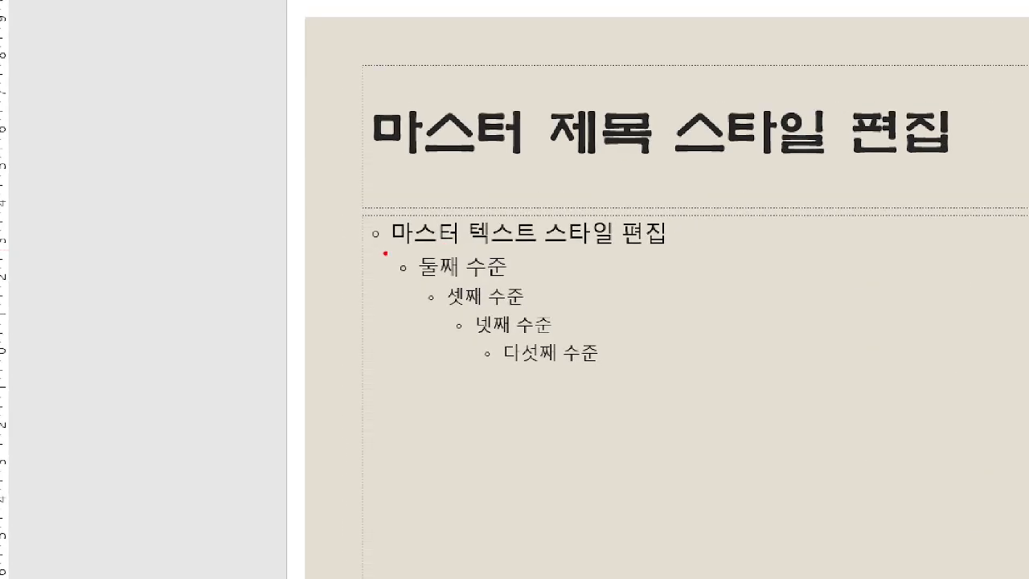
pyautogui.moveTo(391, 248); pyautogui.dragTo(640, 240)
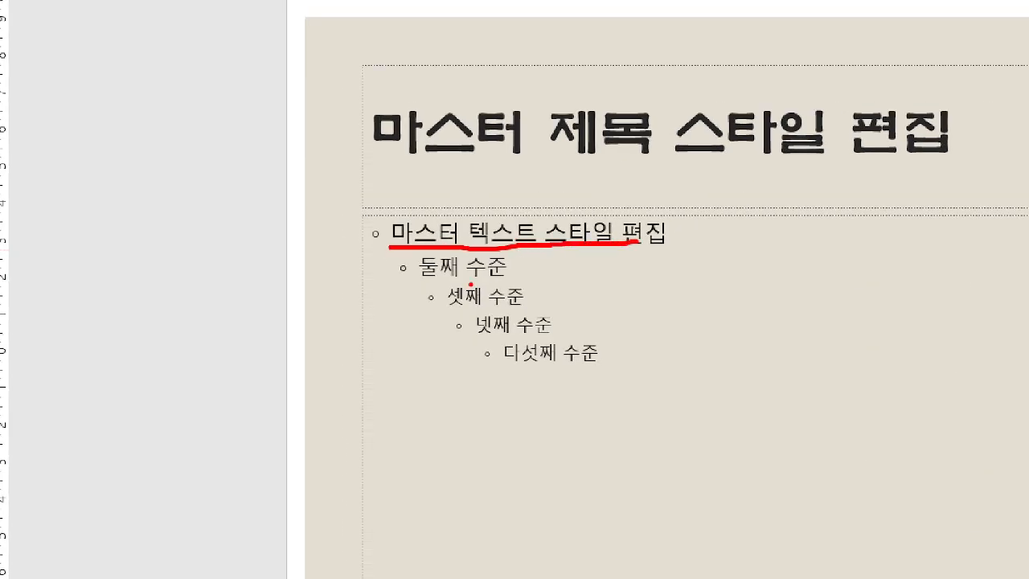
pyautogui.moveTo(421, 283); pyautogui.dragTo(530, 278)
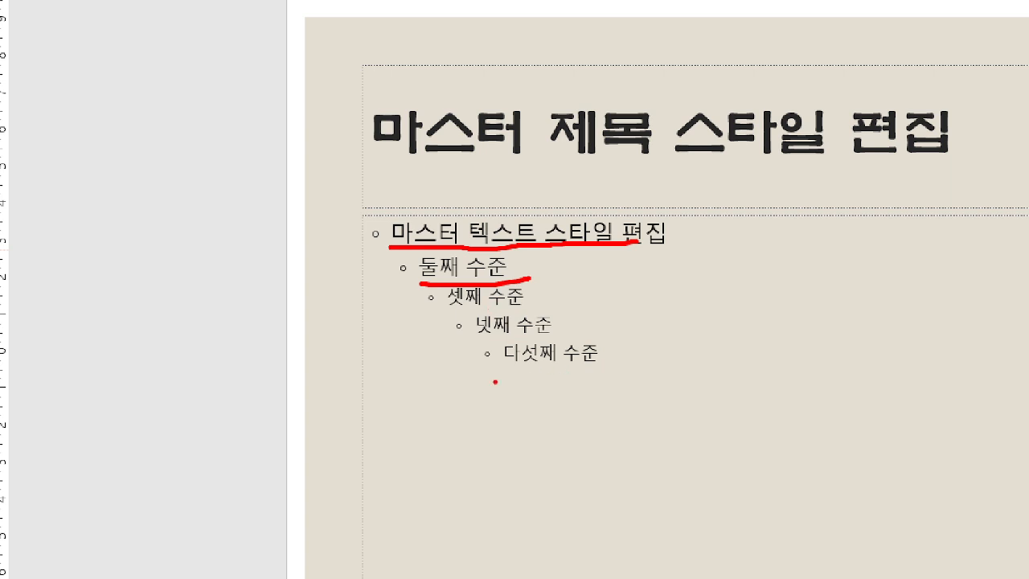
pyautogui.moveTo(496, 382); pyautogui.dragTo(633, 369)
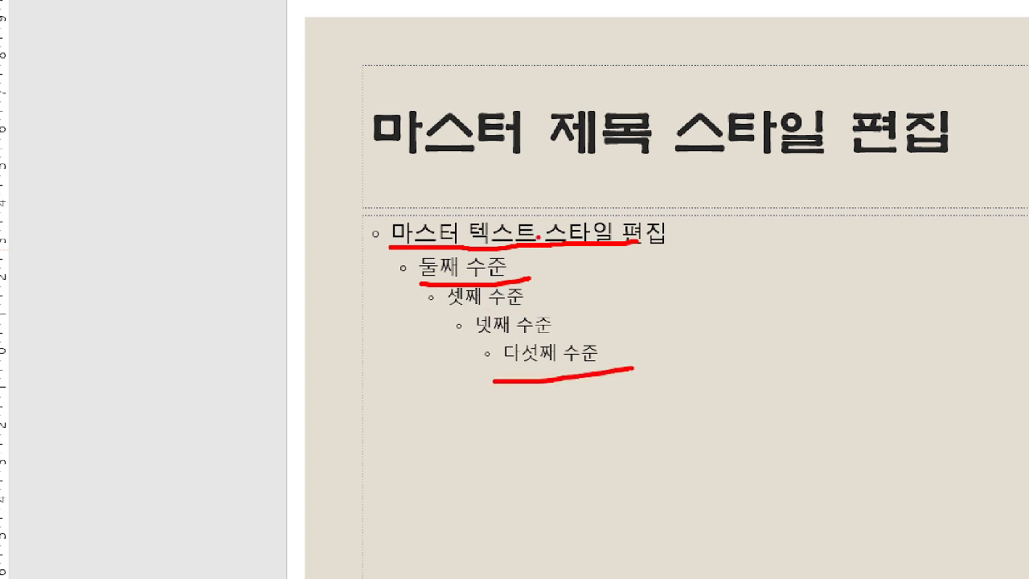
pyautogui.press('Escape')
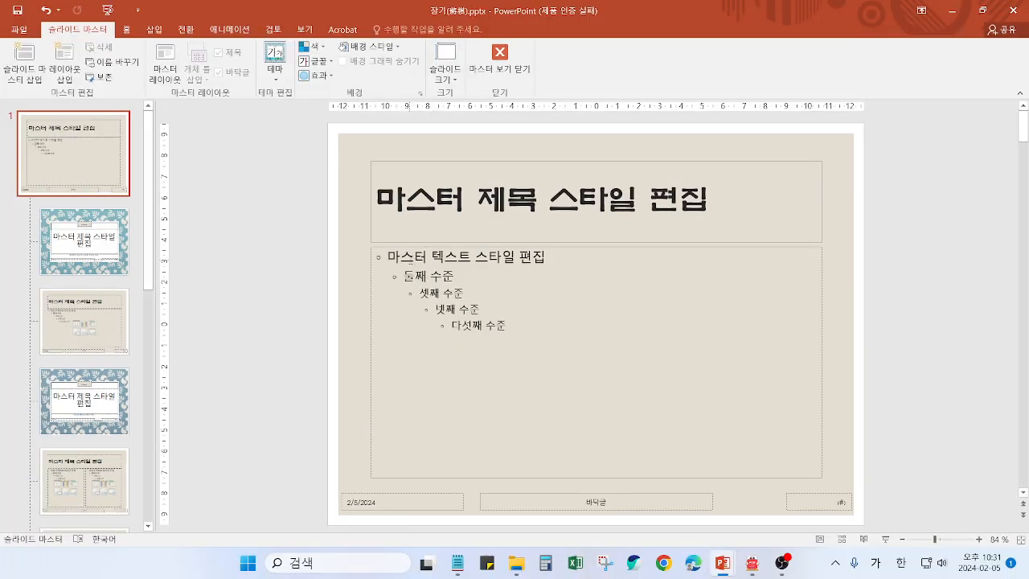
# Change the first-level bullet in the main master's body placeholder to the four-diamond symbol
pyautogui.click(415, 260)
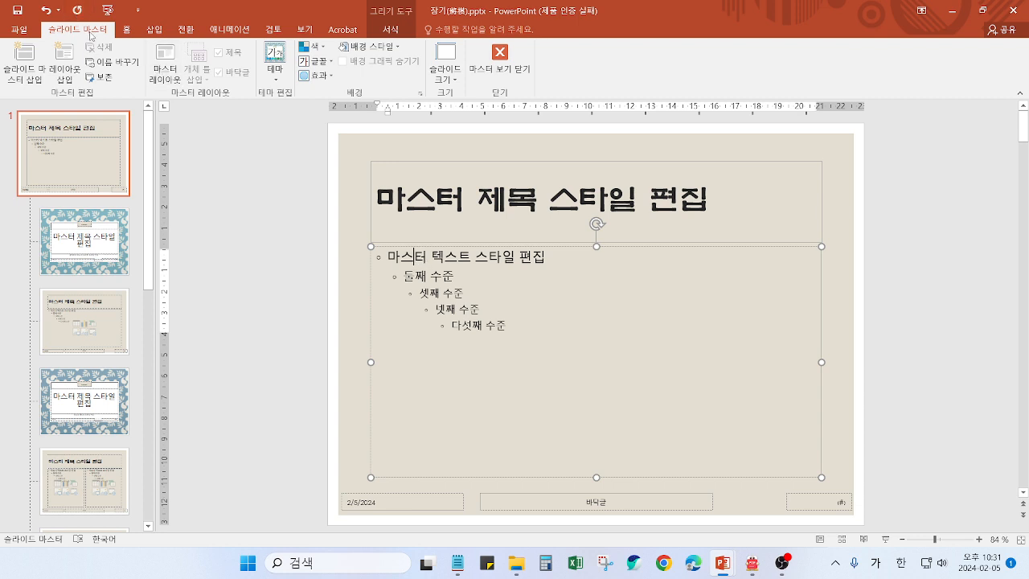
pyautogui.click(129, 30)
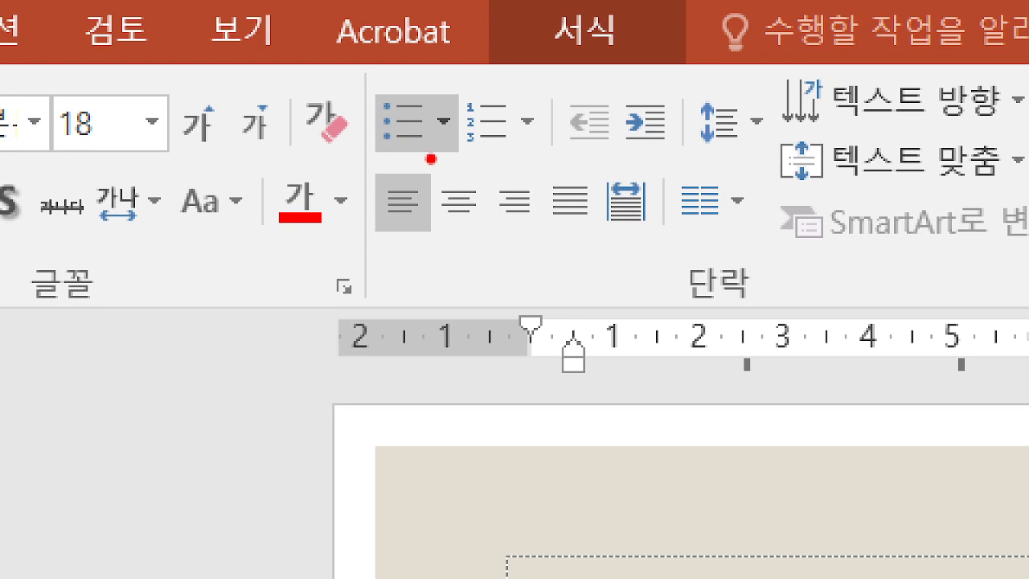
pyautogui.moveTo(374, 152)
pyautogui.mouseDown()
pyautogui.moveTo(464, 142)
pyautogui.moveTo(420, 135)
pyautogui.moveTo(415, 100)
pyautogui.moveTo(465, 95)
pyautogui.moveTo(461, 134)
pyautogui.mouseUp()
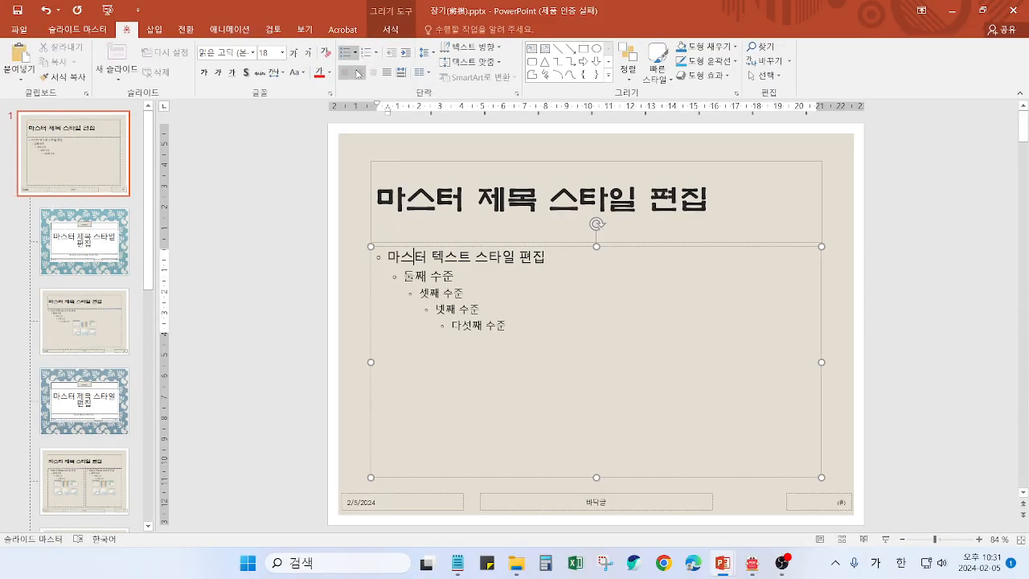
pyautogui.click(445, 122)
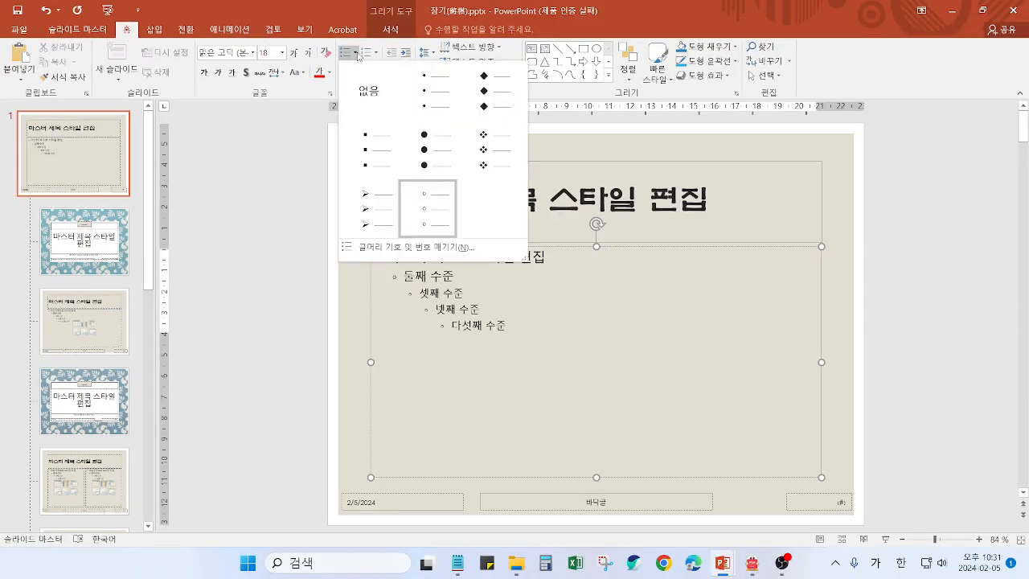
pyautogui.click(493, 161)
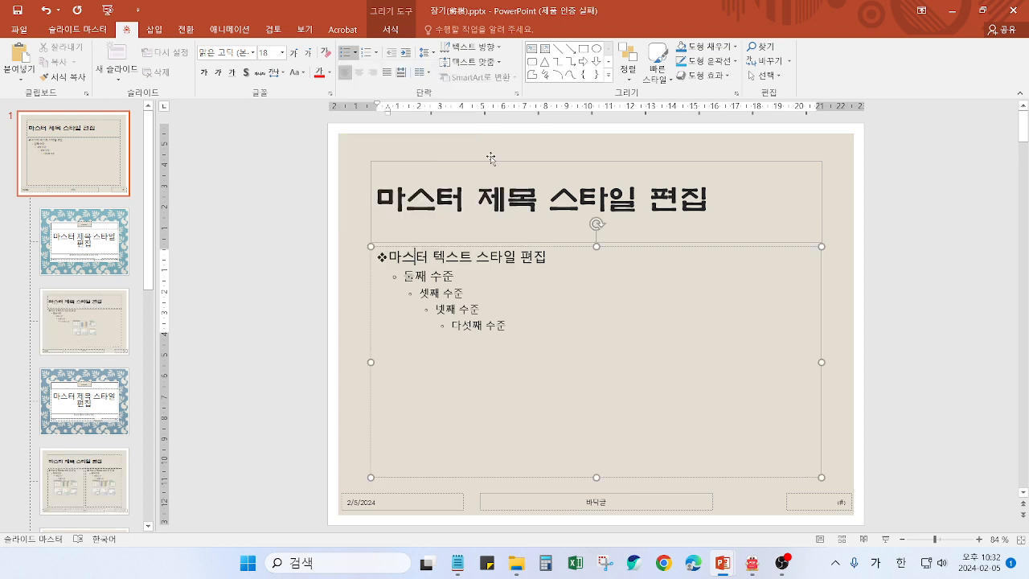
# Recolor the first-level bullet in the main master's body placeholder with the teal-green last color of the theme palette, keeping its size at 100%
pyautogui.click(356, 56)
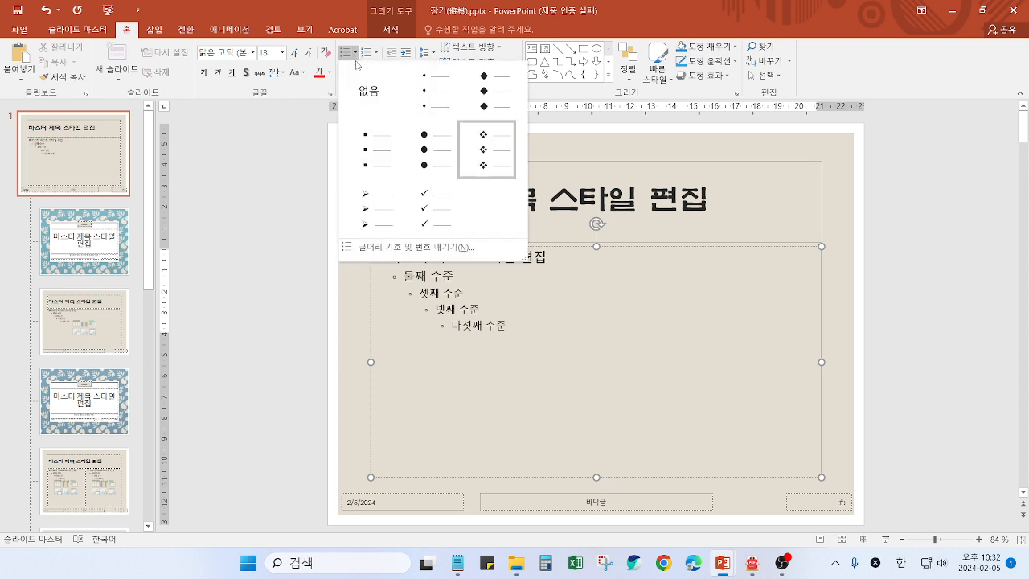
pyautogui.click(394, 250)
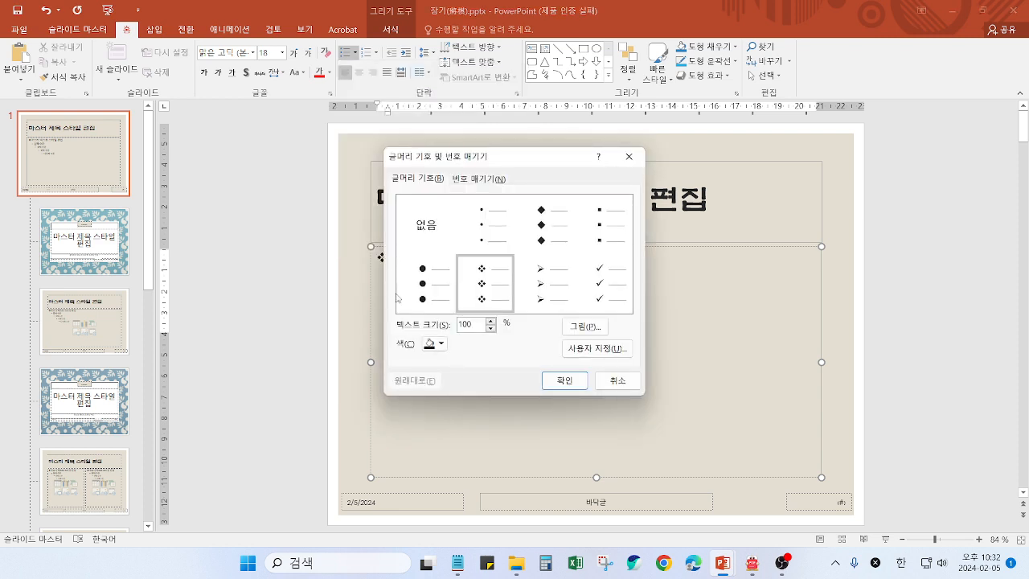
pyautogui.click(441, 345)
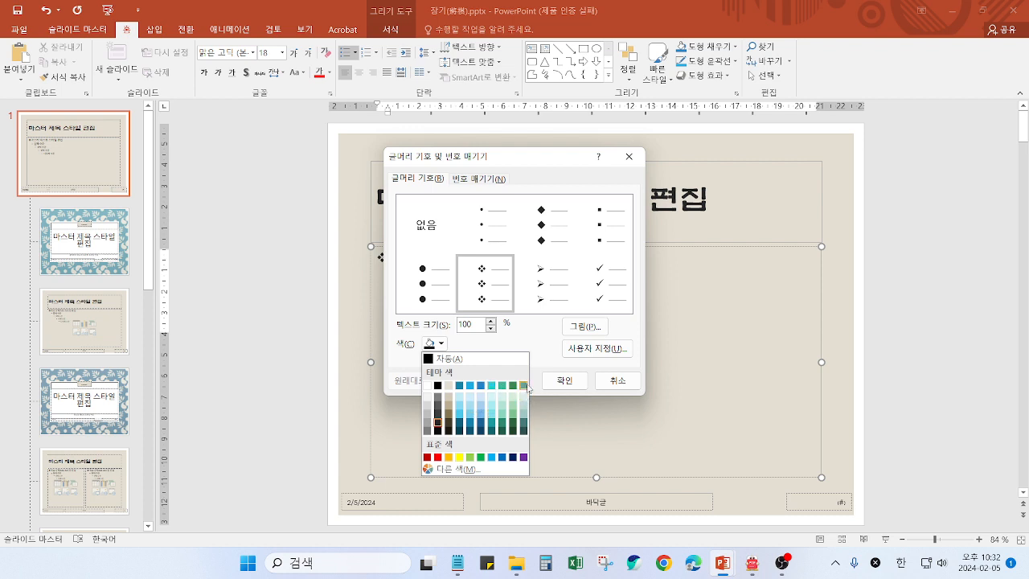
pyautogui.click(523, 387)
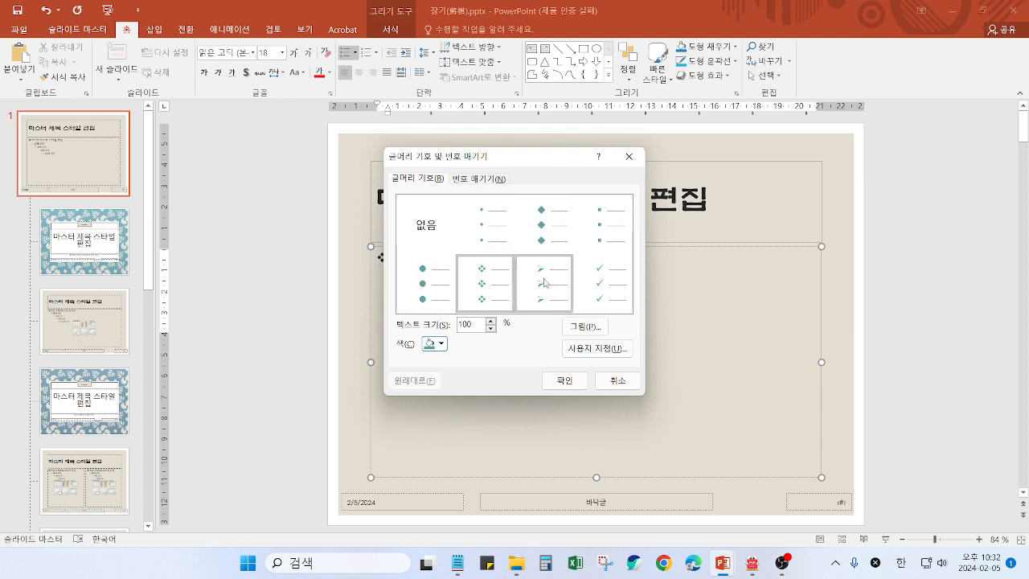
pyautogui.click(565, 381)
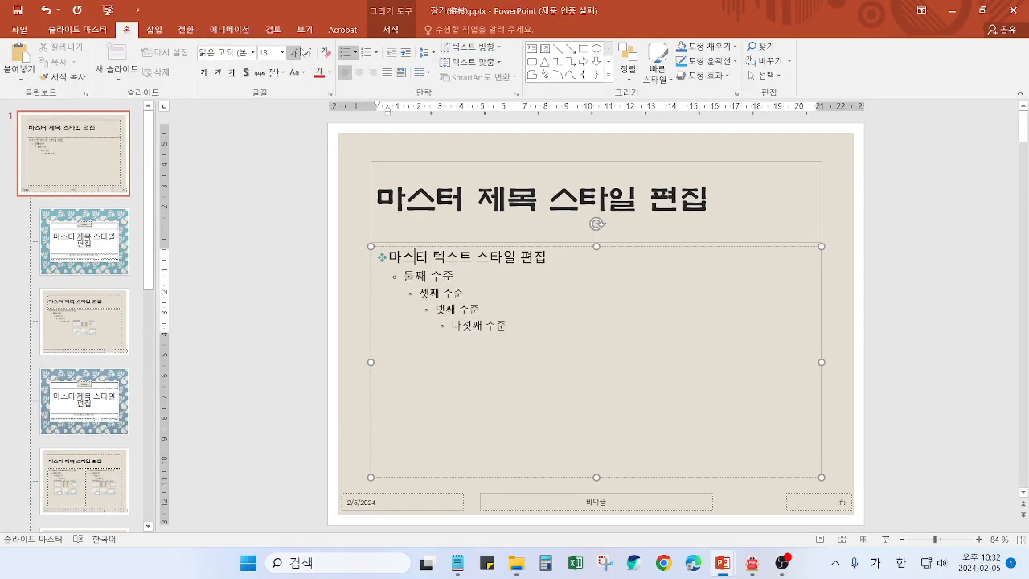
# Check that the ruler is displayed and examine how its indent markers line up with the first-level bullet and text in the master
pyautogui.click(305, 29)
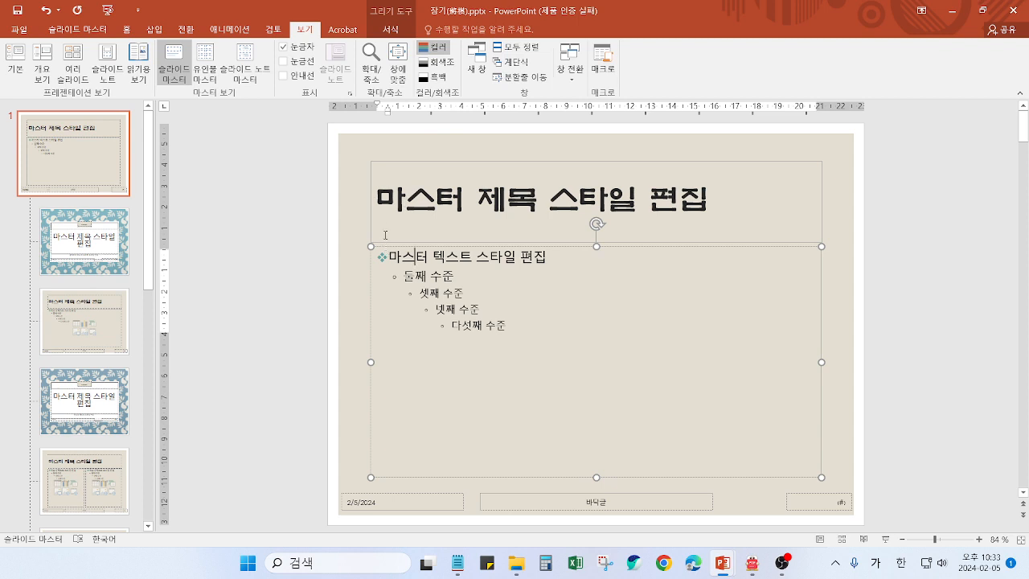
pyautogui.click(128, 30)
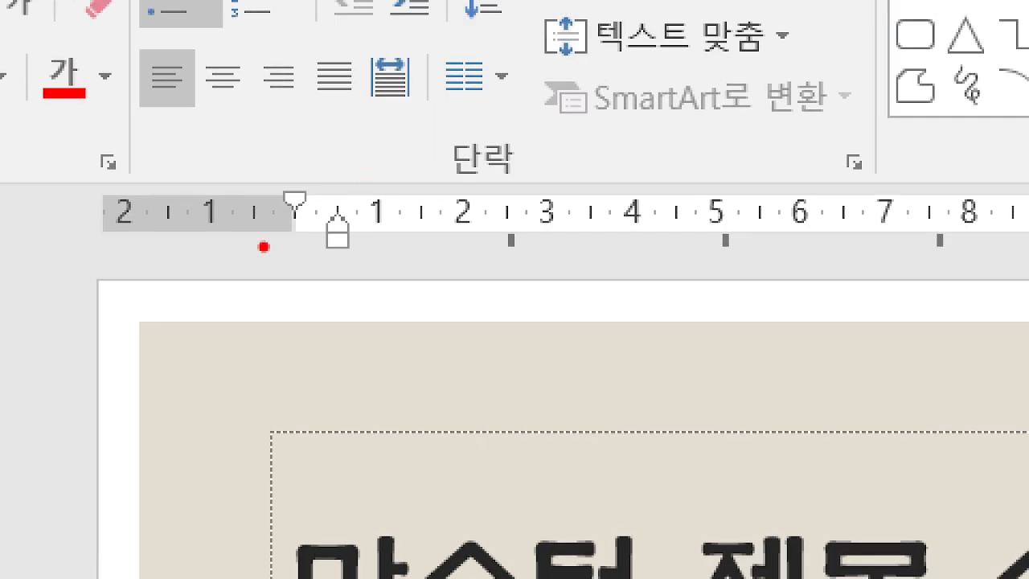
pyautogui.moveTo(284, 174); pyautogui.dragTo(304, 179)
pyautogui.moveTo(327, 258); pyautogui.dragTo(354, 258)
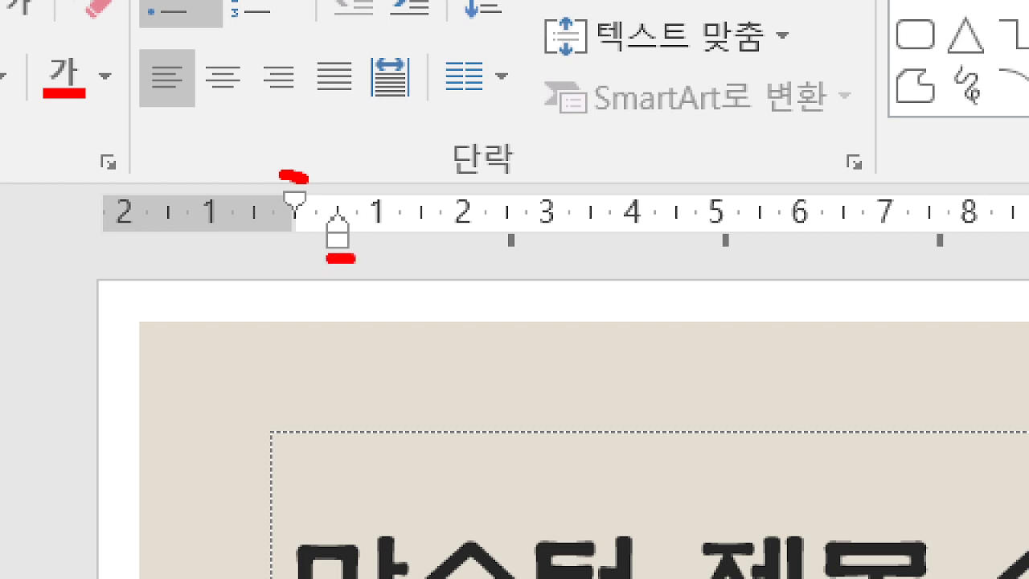
pyautogui.moveTo(353, 223); pyautogui.dragTo(368, 215)
pyautogui.hotkey('ctrl', 'z')
pyautogui.hotkey('ctrl', 'z')
pyautogui.hotkey('ctrl', 'z')
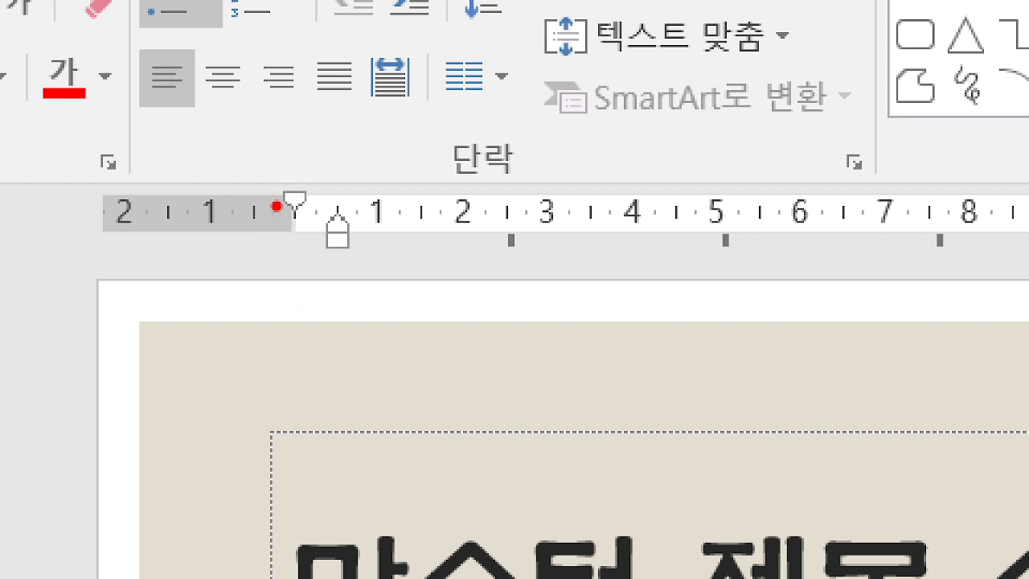
pyautogui.moveTo(283, 184); pyautogui.dragTo(284, 444)
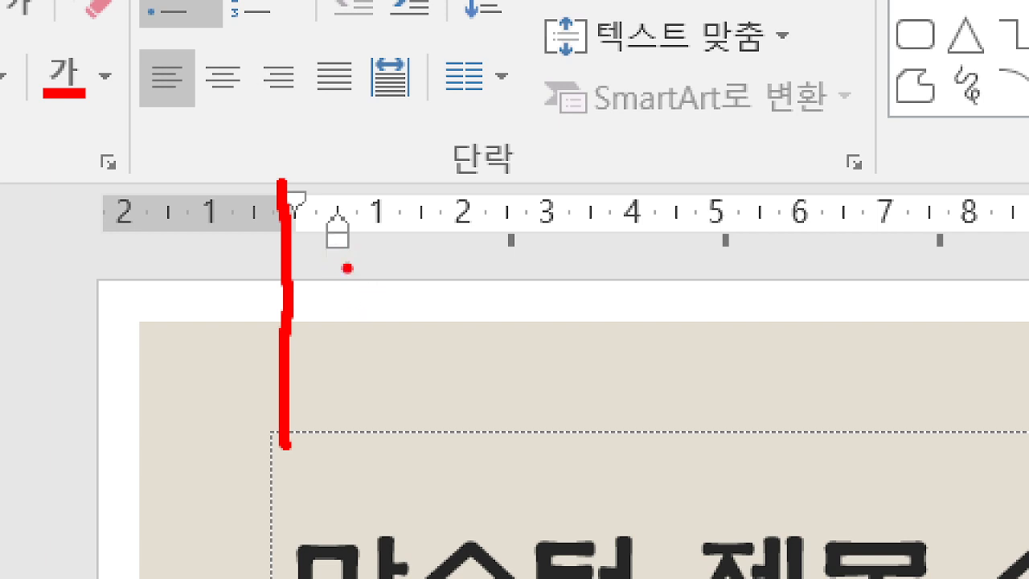
pyautogui.moveTo(345, 257)
pyautogui.mouseDown()
pyautogui.moveTo(318, 237)
pyautogui.moveTo(346, 251)
pyautogui.mouseUp()
pyautogui.moveTo(334, 529)
pyautogui.mouseDown()
pyautogui.moveTo(275, 551)
pyautogui.moveTo(230, 477)
pyautogui.moveTo(346, 537)
pyautogui.mouseUp()
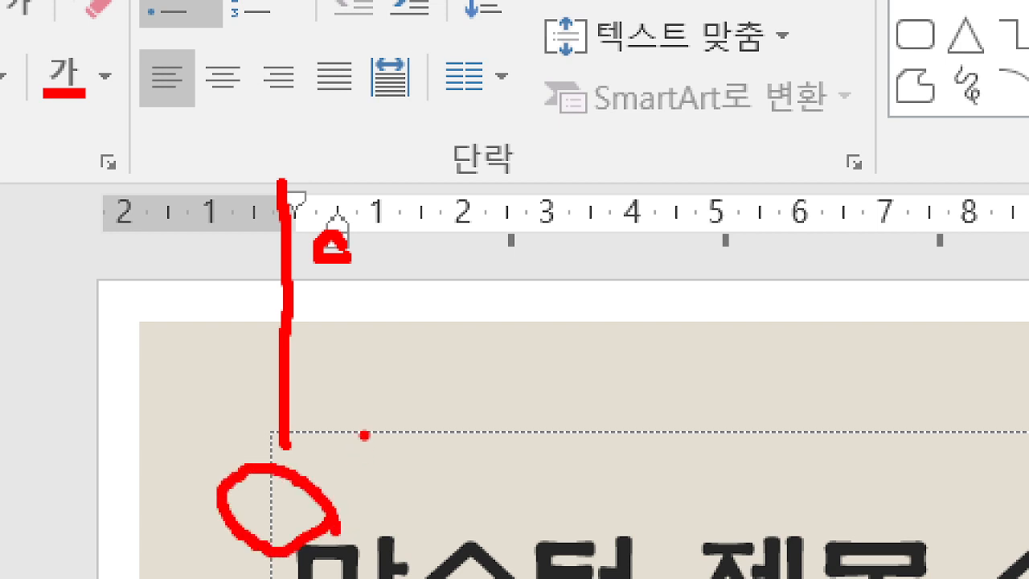
pyautogui.click(352, 408)
pyautogui.moveTo(388, 416); pyautogui.dragTo(447, 407)
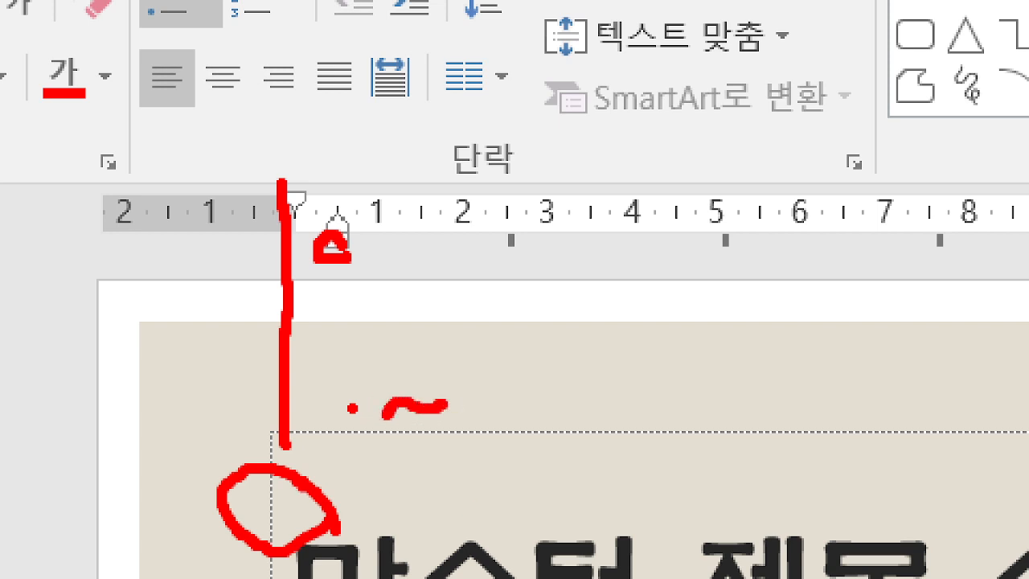
pyautogui.click(321, 399)
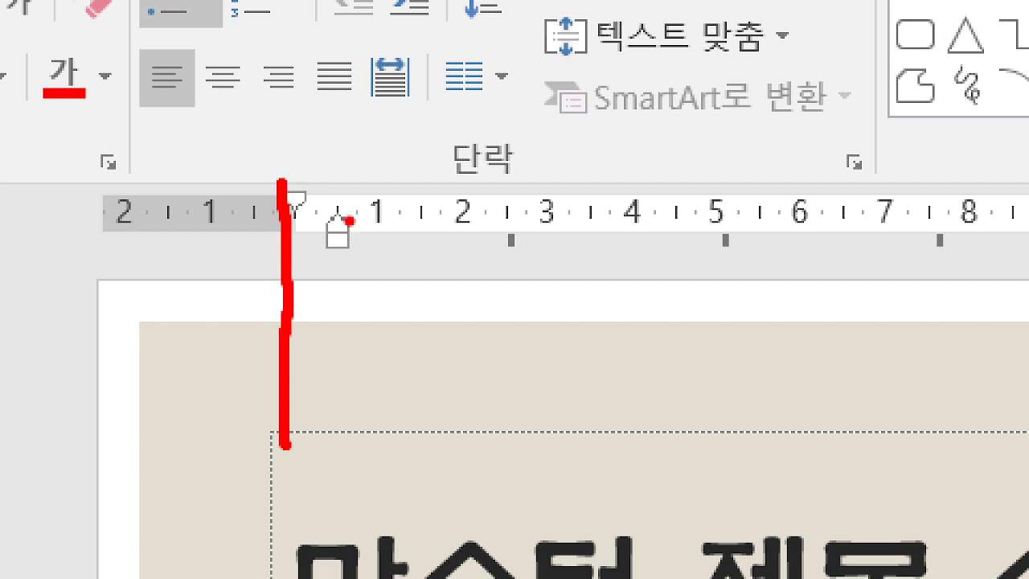
pyautogui.moveTo(333, 215)
pyautogui.mouseDown()
pyautogui.moveTo(439, 288)
pyautogui.moveTo(458, 330)
pyautogui.mouseUp()
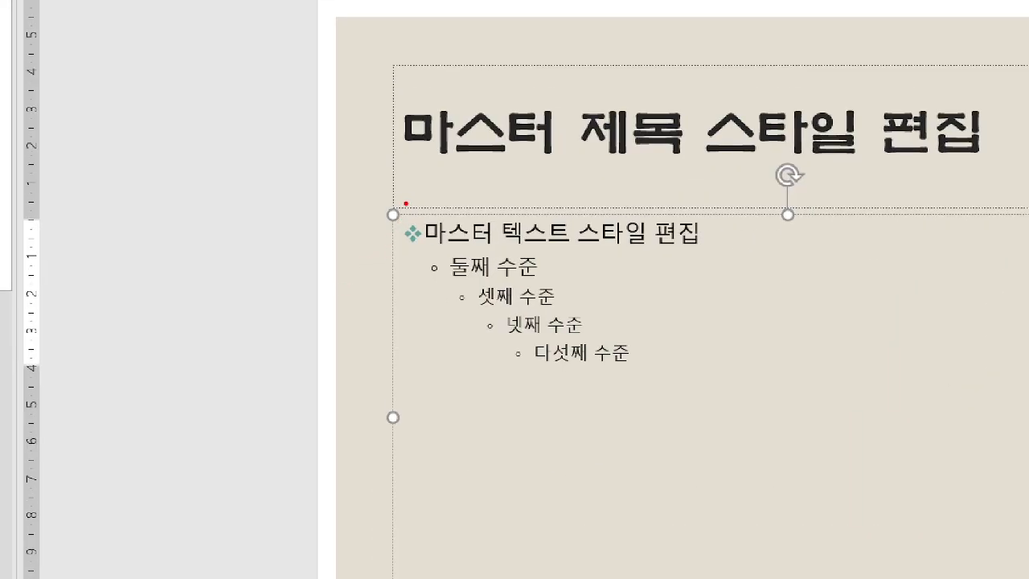
pyautogui.moveTo(406, 231); pyautogui.dragTo(403, 249)
pyautogui.moveTo(427, 215); pyautogui.dragTo(428, 240)
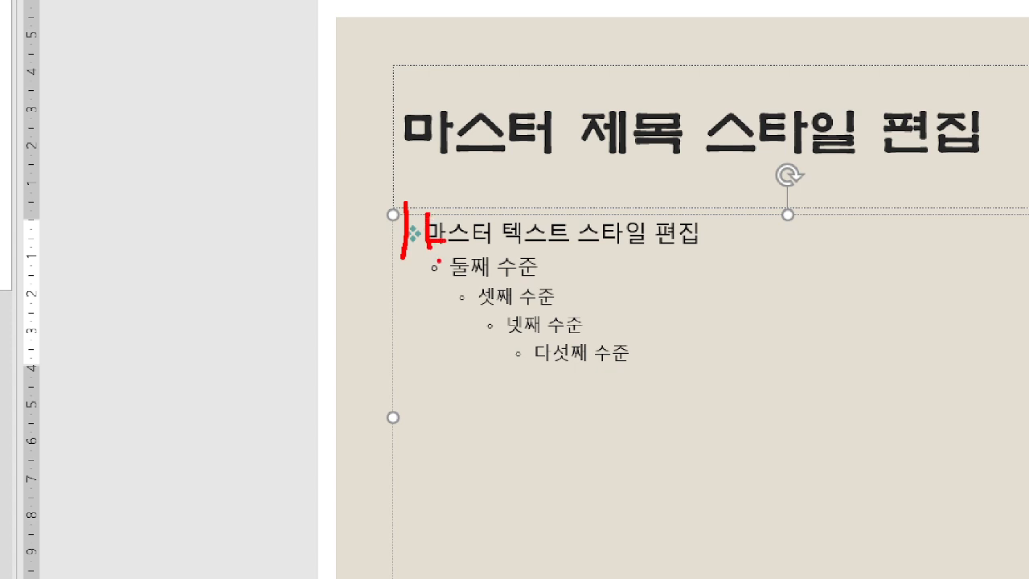
pyautogui.press('Escape')
# Widen the gap between the first-level bullet and its text by increasing the hanging indent to about 0.7 cm on the ruler
pyautogui.click(415, 256)
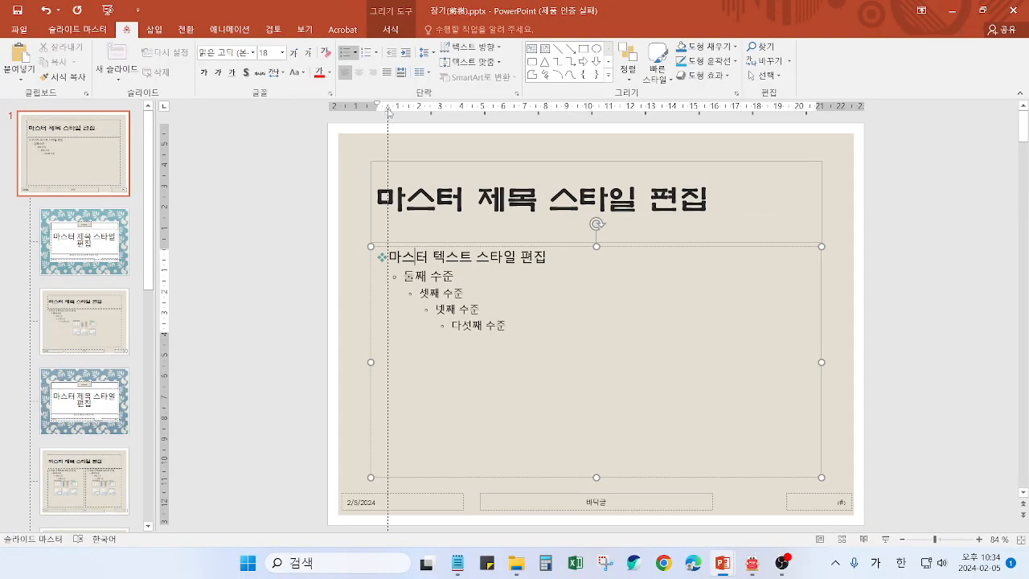
pyautogui.moveTo(388, 110); pyautogui.dragTo(393, 110)
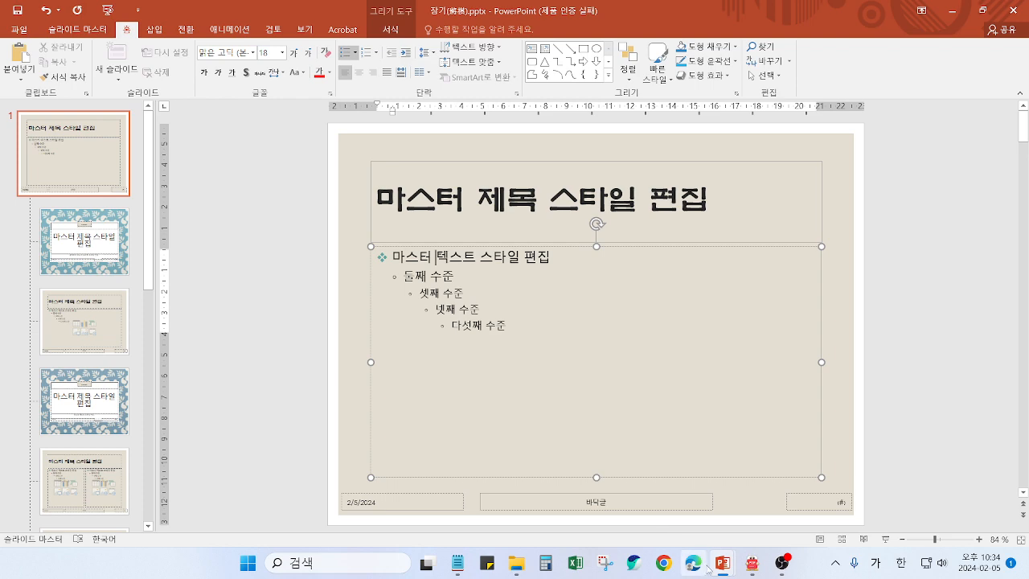
# Switch to 장기2.pptx and examine the line spacing of the bulleted paragraph on slide 2
pyautogui.moveTo(722, 563)
pyautogui.click(684, 523)
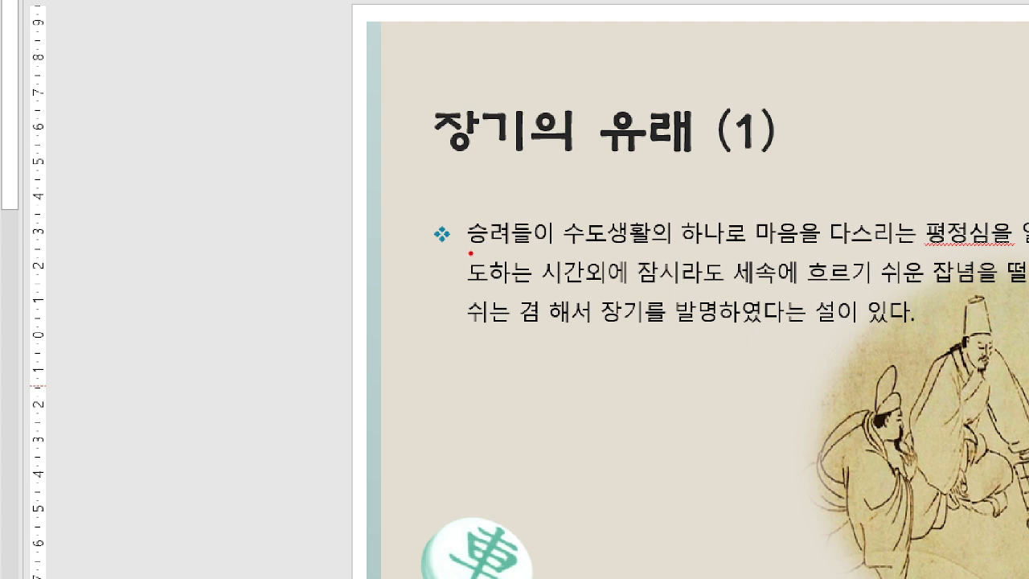
pyautogui.moveTo(496, 243)
pyautogui.mouseDown()
pyautogui.moveTo(507, 249)
pyautogui.moveTo(475, 267)
pyautogui.moveTo(505, 290)
pyautogui.moveTo(480, 304)
pyautogui.mouseUp()
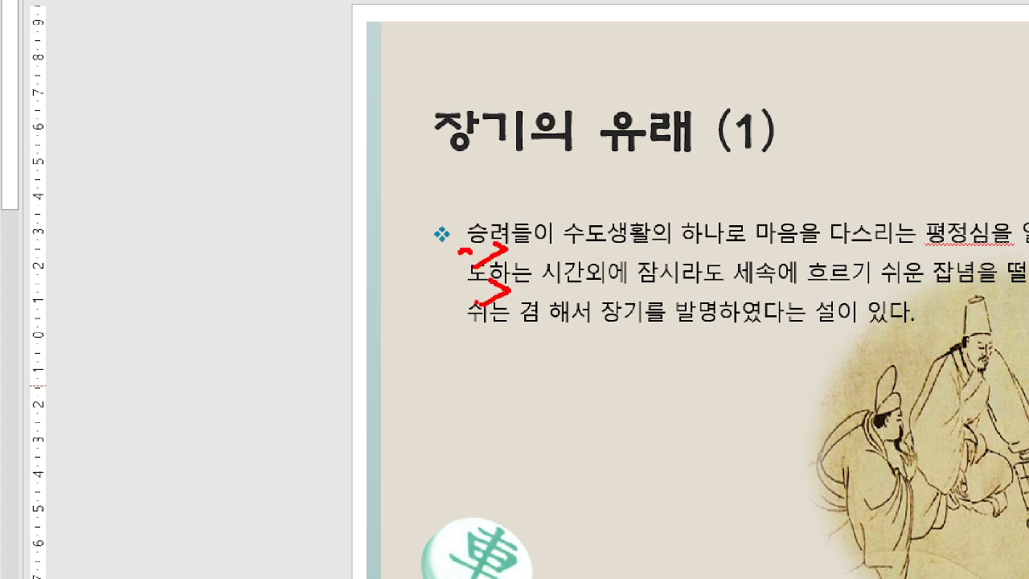
pyautogui.press('Escape')
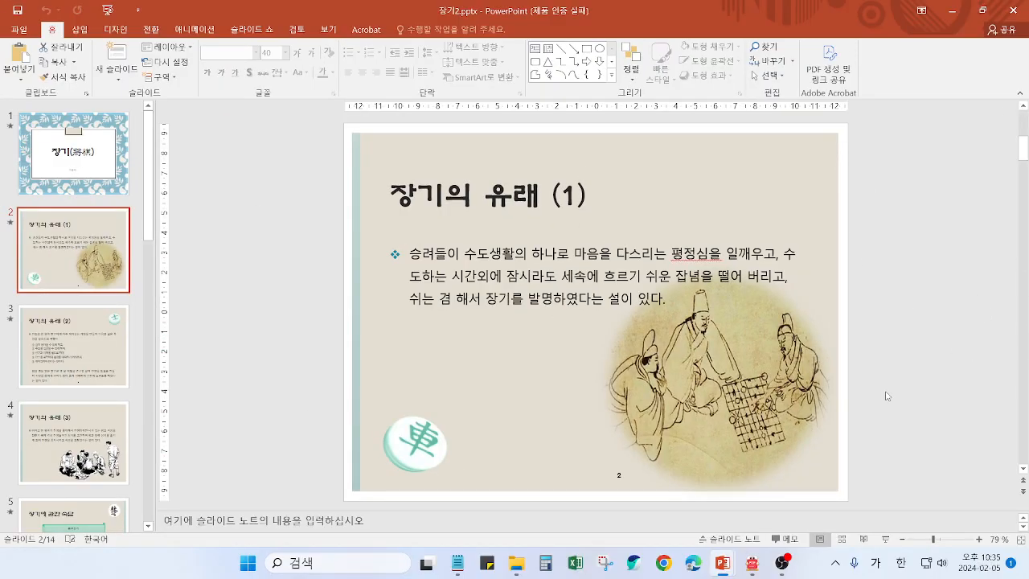
# Return to the Slide Master view of 장기(將棋).pptx and set the first-level body text's line spacing to 1.5
pyautogui.moveTo(728, 566)
pyautogui.click(678, 492)
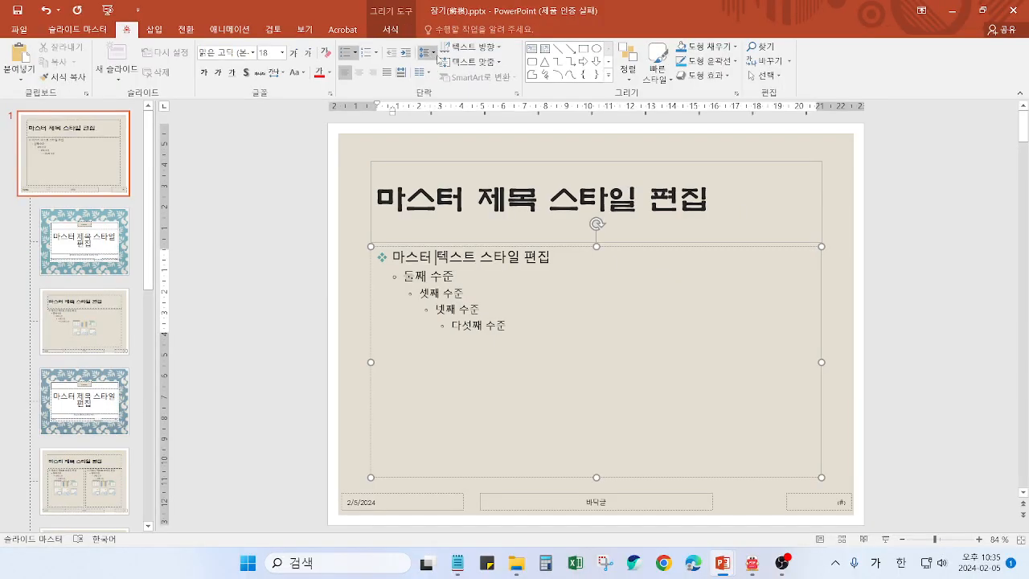
pyautogui.click(465, 90)
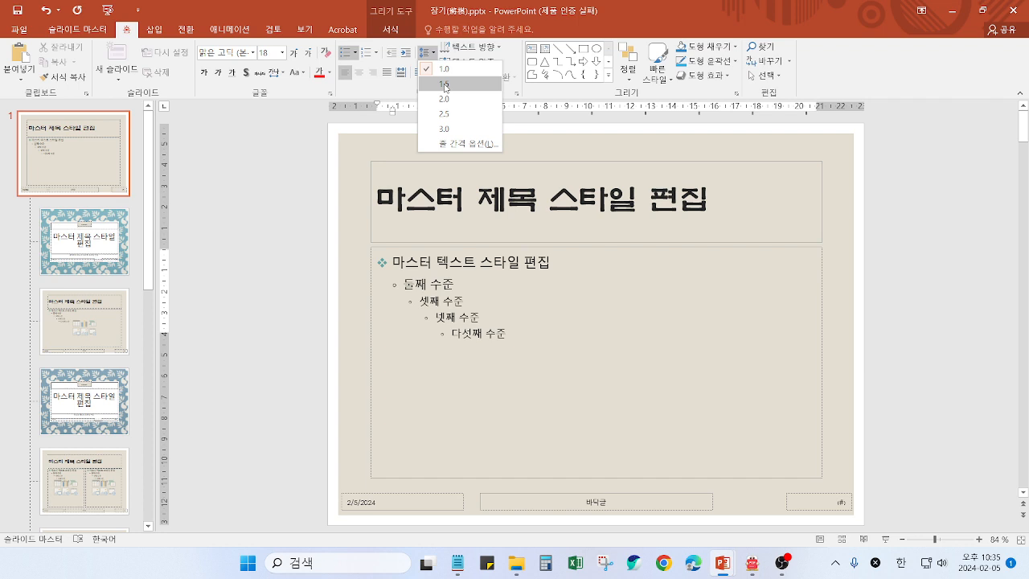
pyautogui.click(445, 83)
pyautogui.click(447, 254)
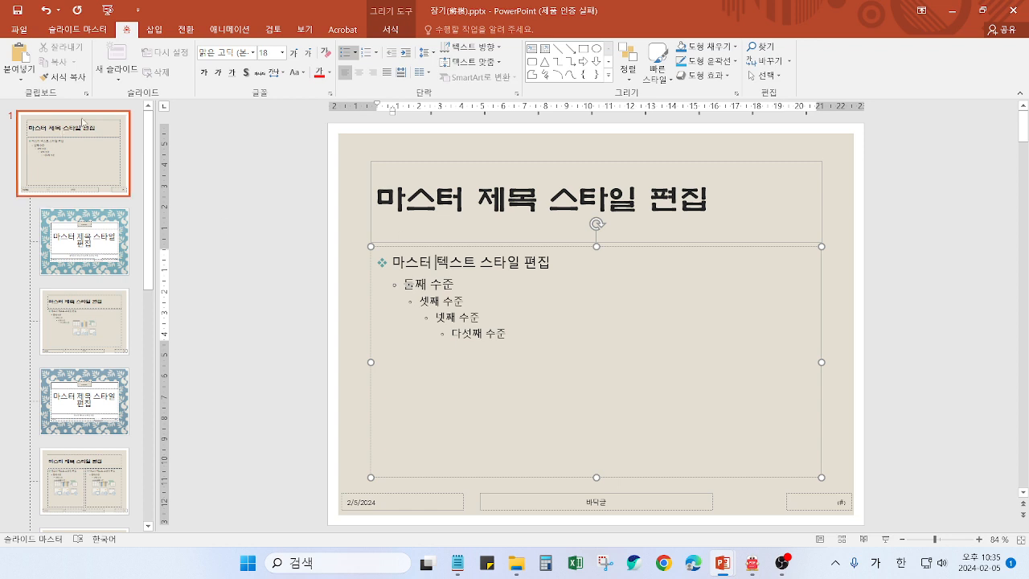
# Close the Slide Master view and check the bullet, indent and line spacing on slide 2
pyautogui.click(86, 32)
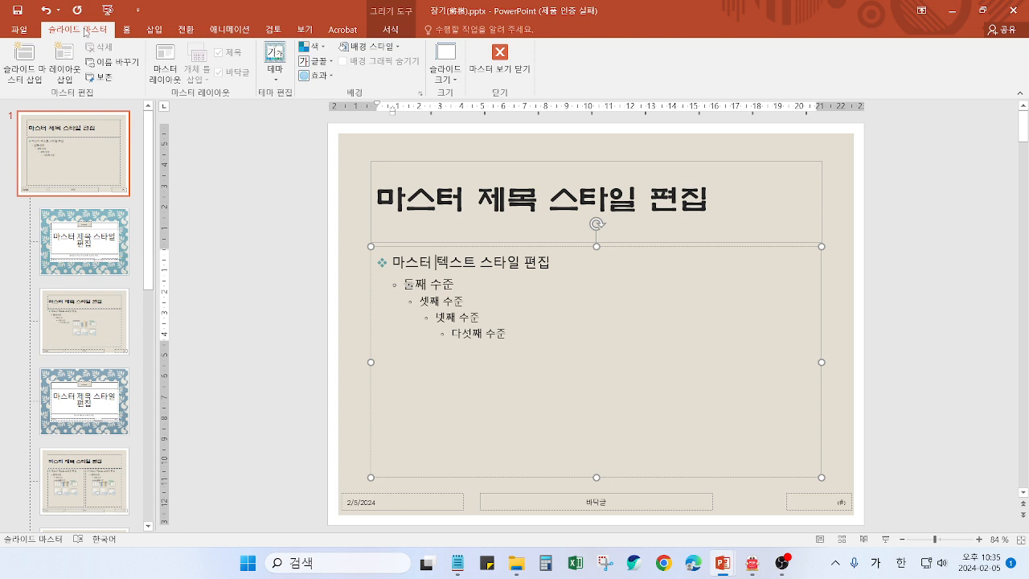
pyautogui.click(500, 71)
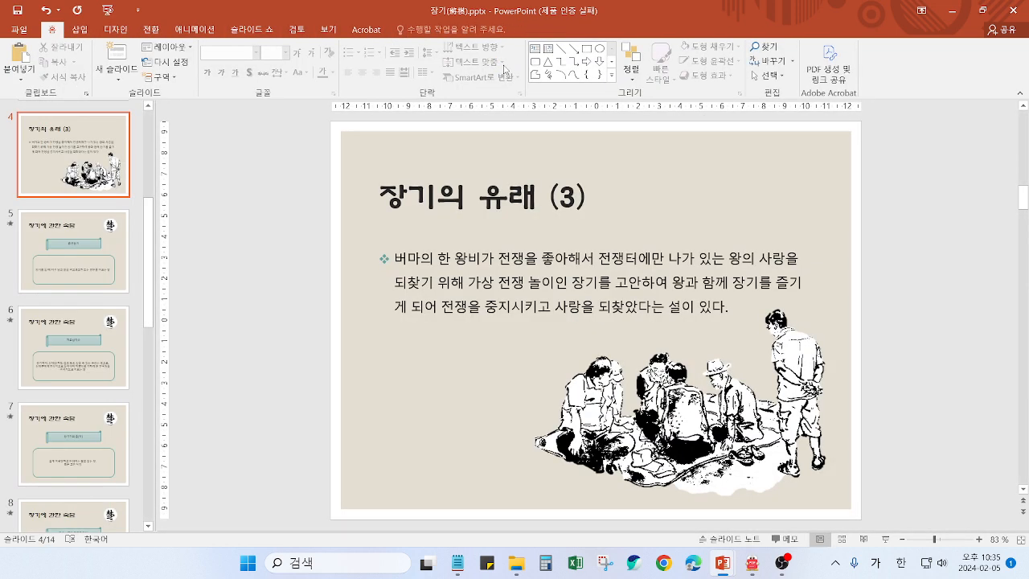
pyautogui.scroll(3, 64, 249)
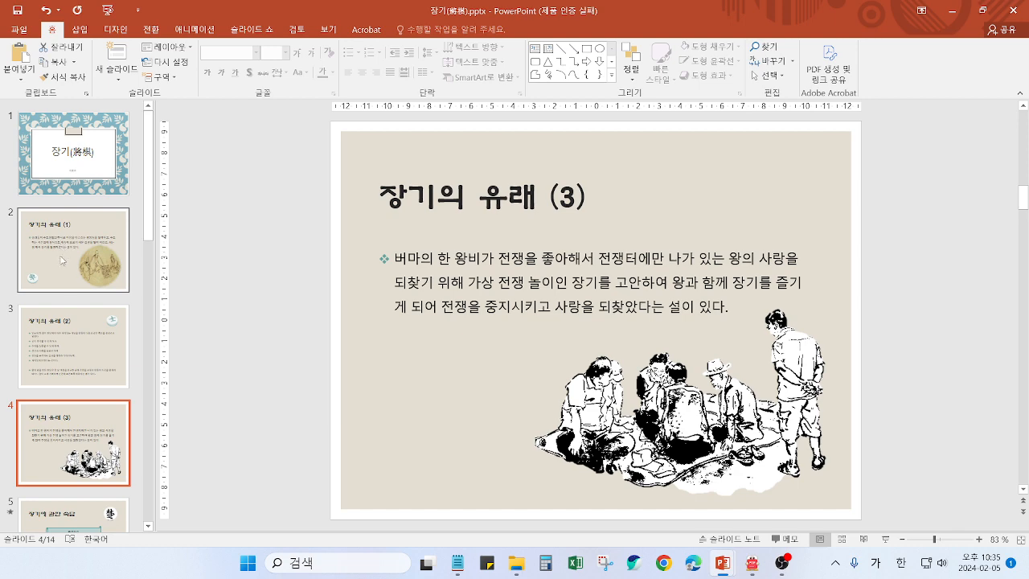
pyautogui.click(69, 263)
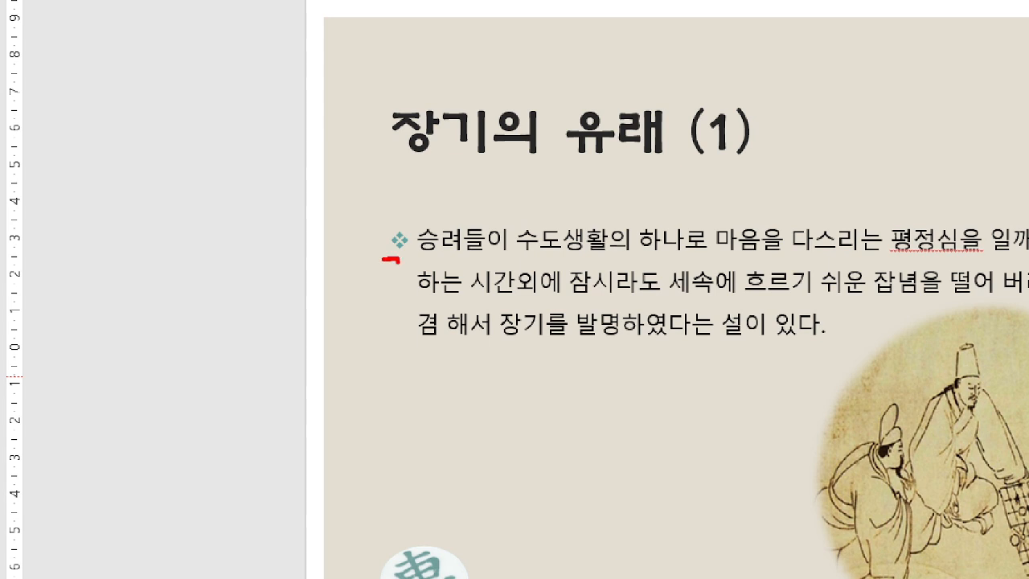
pyautogui.moveTo(407, 238)
pyautogui.mouseDown()
pyautogui.moveTo(411, 225)
pyautogui.moveTo(419, 233)
pyautogui.mouseUp()
pyautogui.hotkey('ctrl', 'z')
pyautogui.moveTo(458, 250)
pyautogui.mouseDown()
pyautogui.moveTo(473, 263)
pyautogui.moveTo(462, 275)
pyautogui.moveTo(475, 306)
pyautogui.mouseUp()
pyautogui.press('Escape')
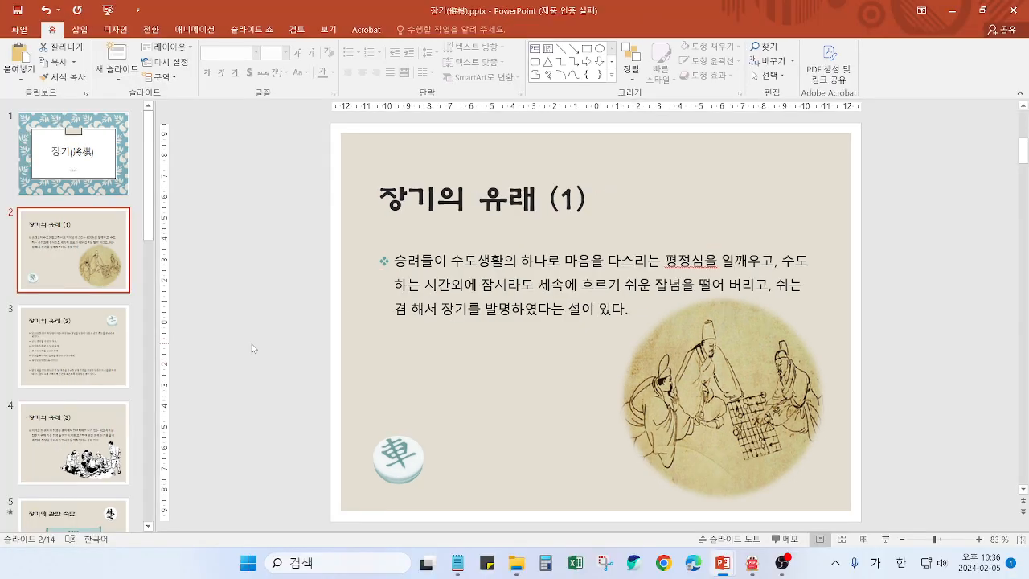